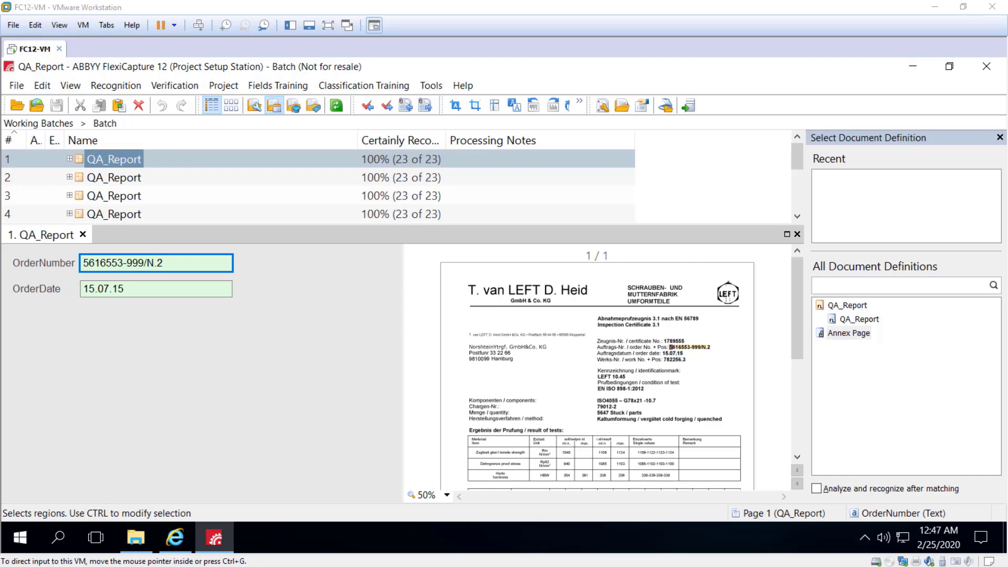
Open the QA_Report definition for editing and view the records of its Variants data set.
click(223, 85)
click(245, 102)
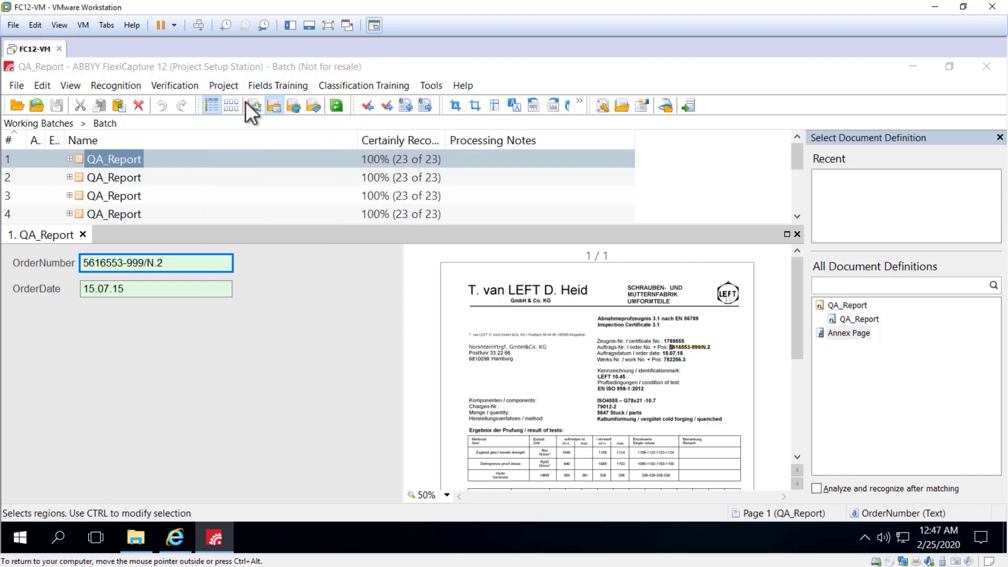
click(624, 241)
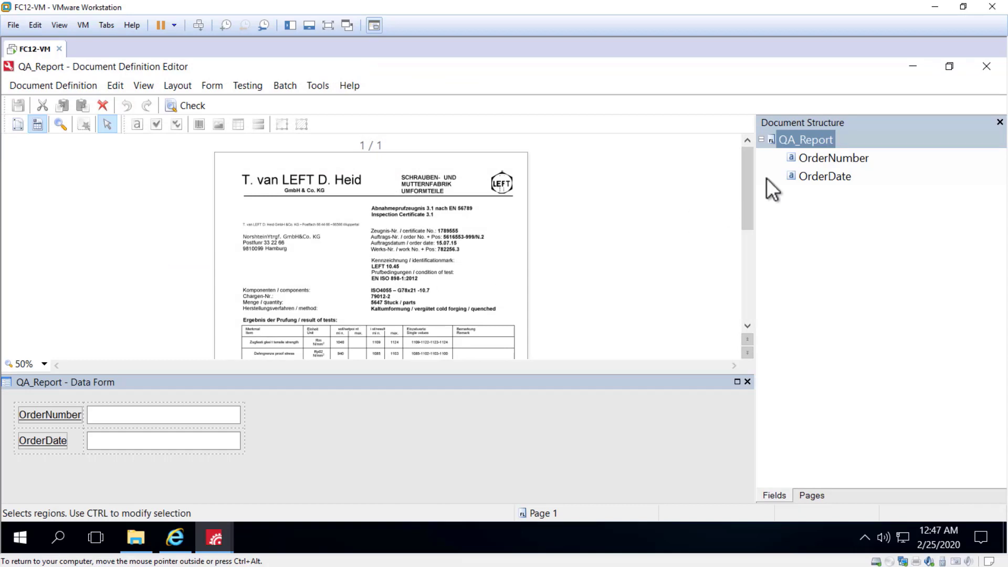
right_click(821, 140)
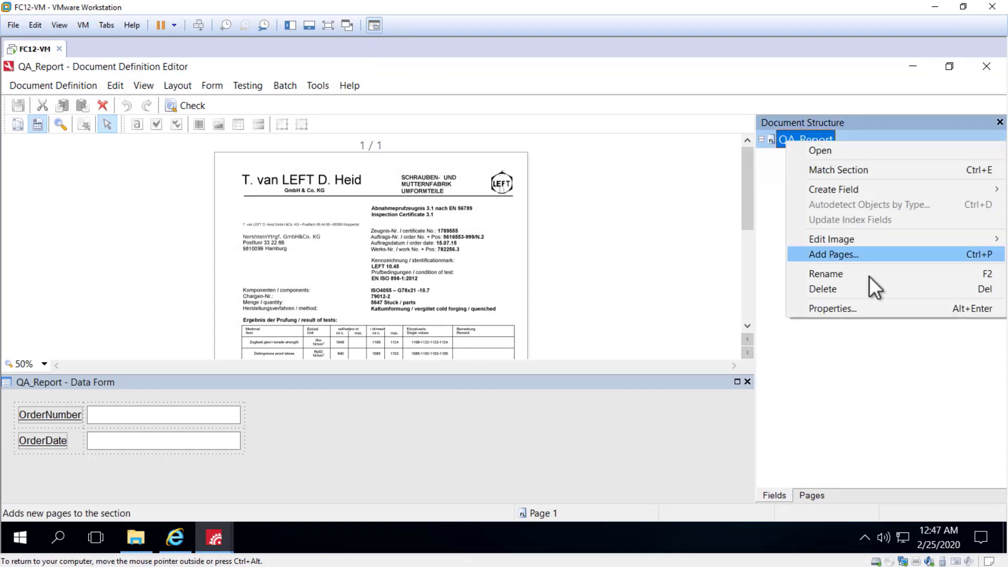
click(869, 310)
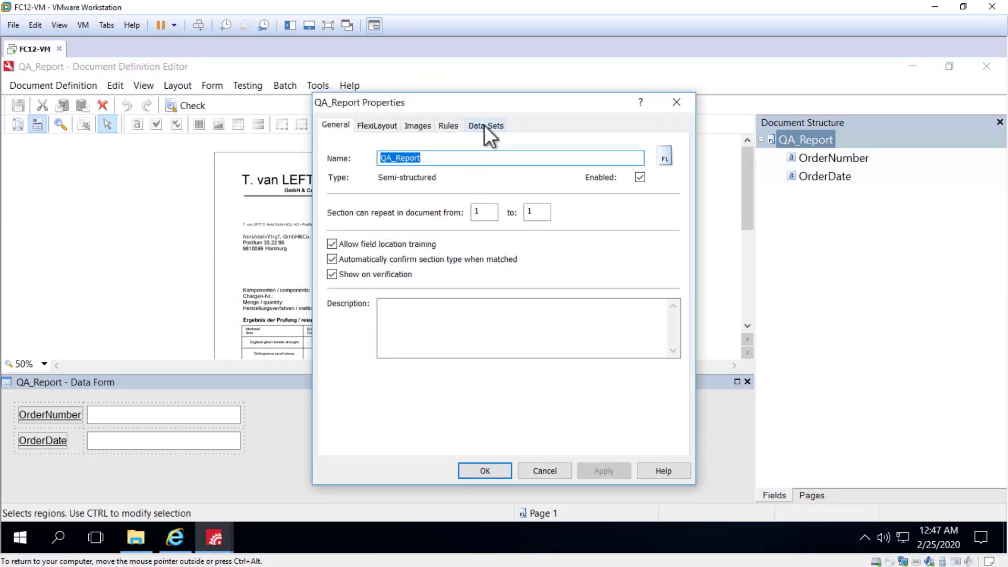
click(486, 127)
click(354, 165)
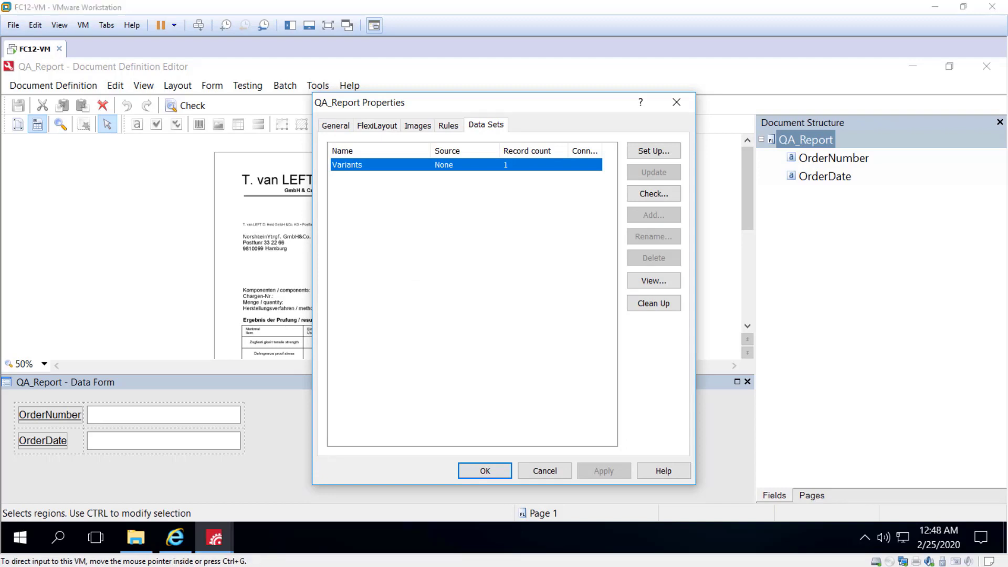
click(657, 280)
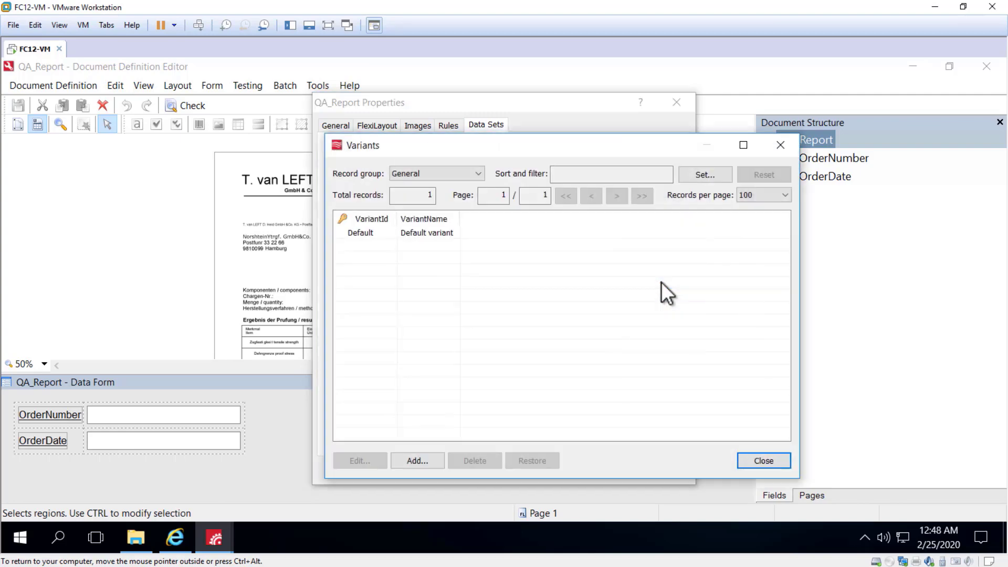
Add the variant records Left and Moinhos, then close the record viewer.
click(418, 460)
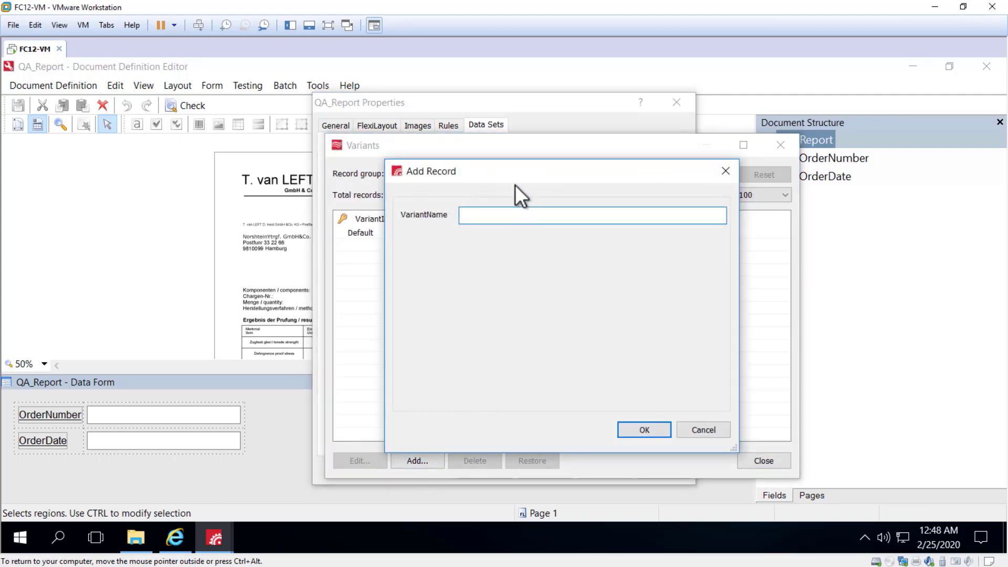
text(Left)
click(641, 428)
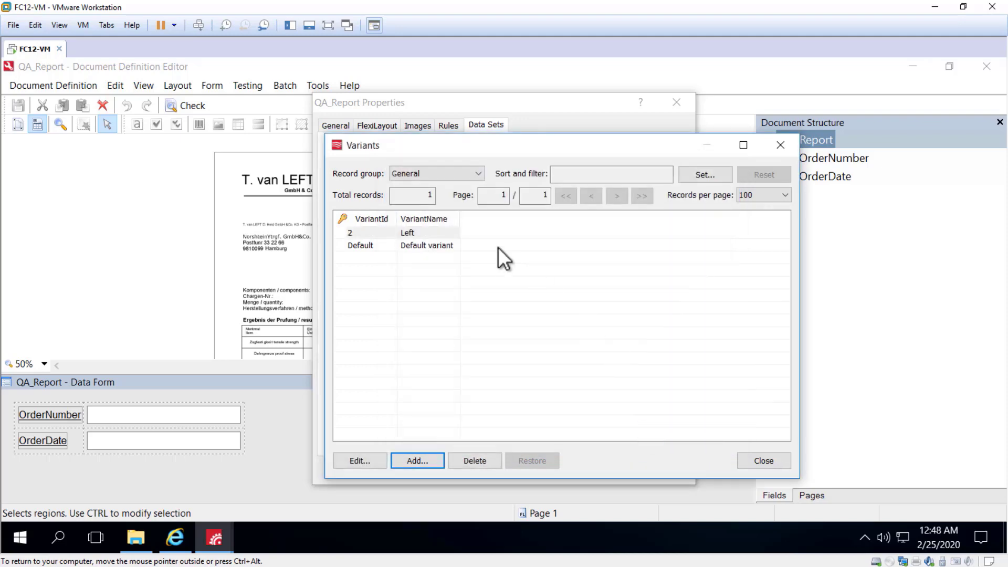
click(418, 461)
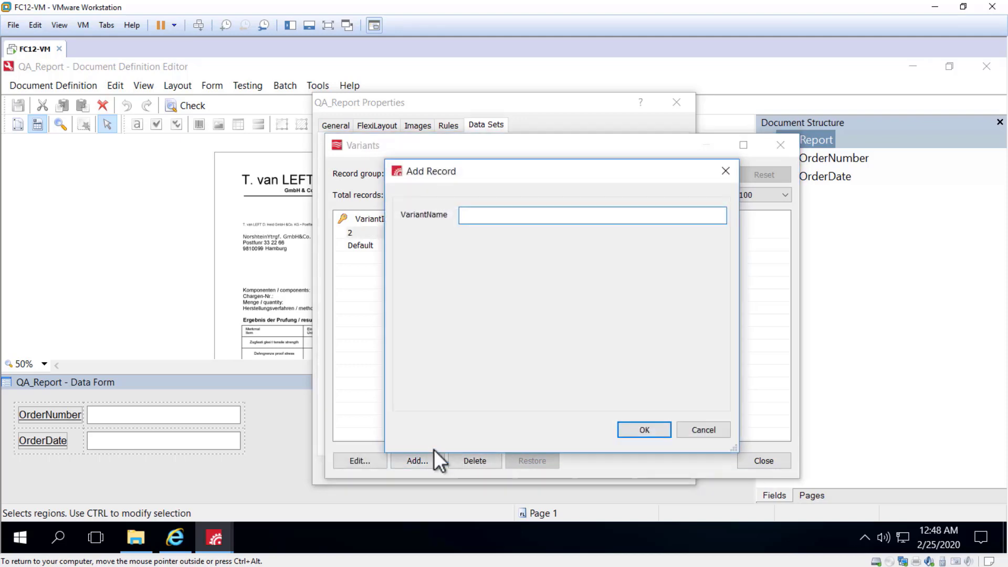
text(Moinhos)
click(647, 425)
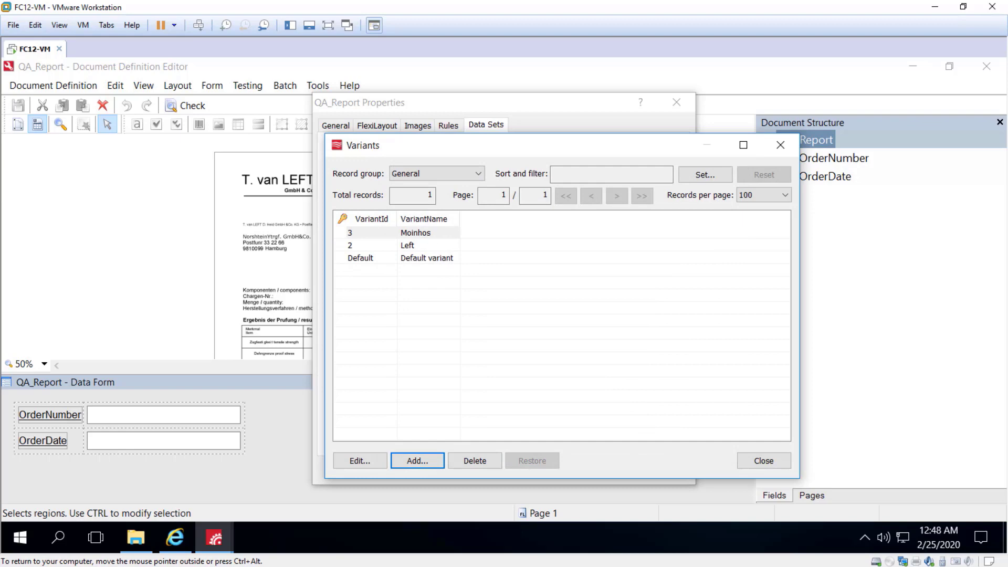
click(769, 459)
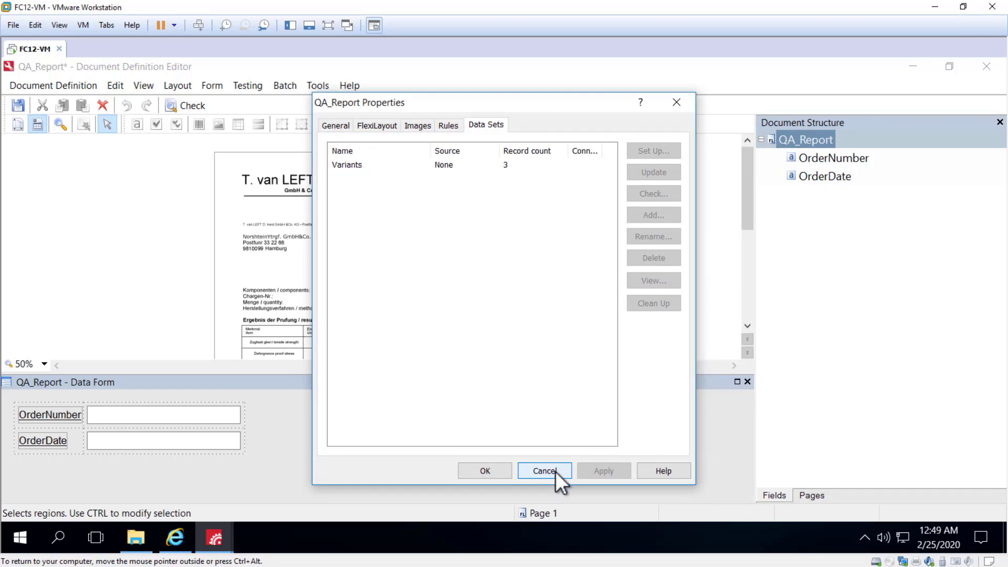
Create the service field Variant_ID on QA_Report with data source Flexible Section Variant ID.
click(473, 471)
right_click(820, 140)
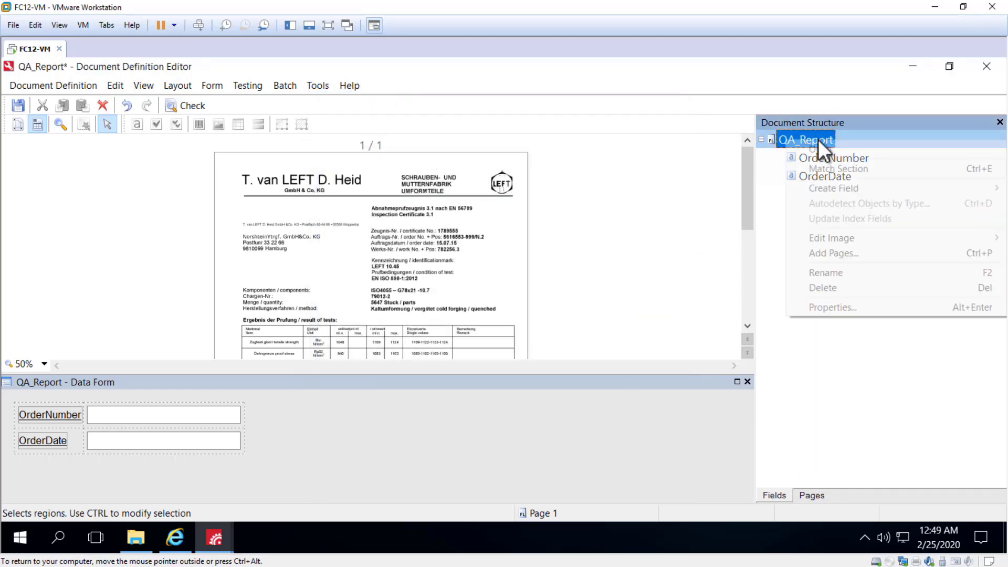
mouse_move(849, 189)
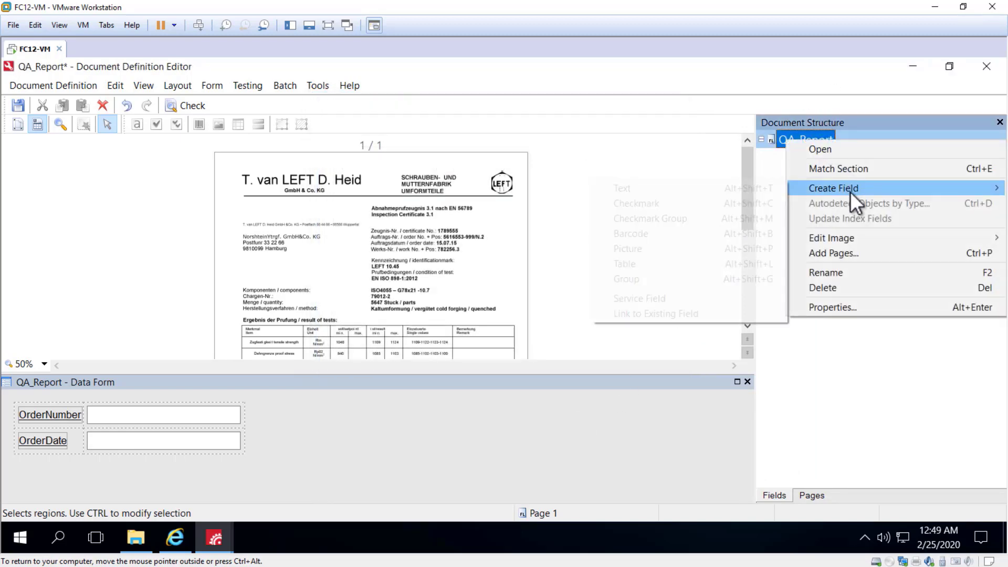
click(659, 299)
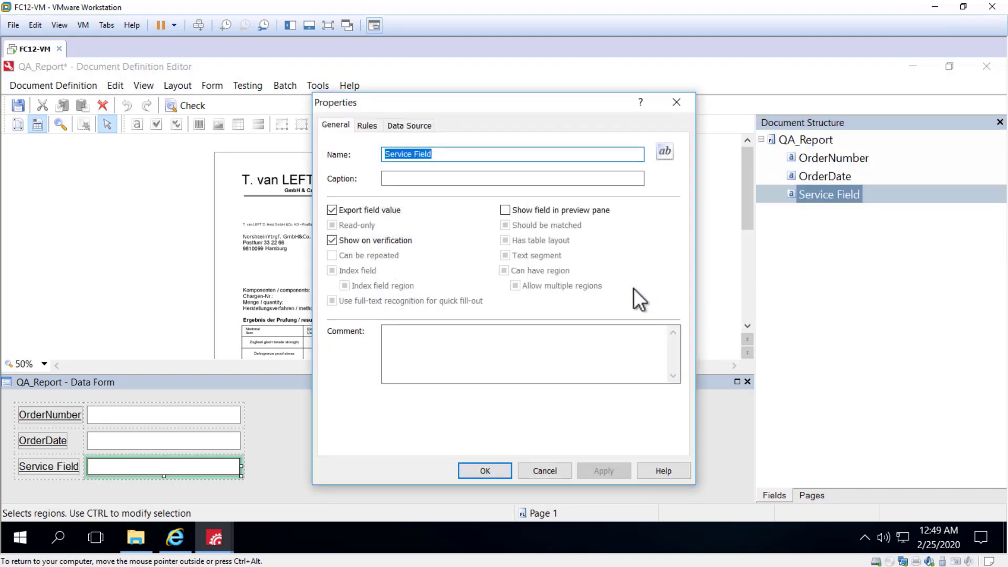
text(Variant)
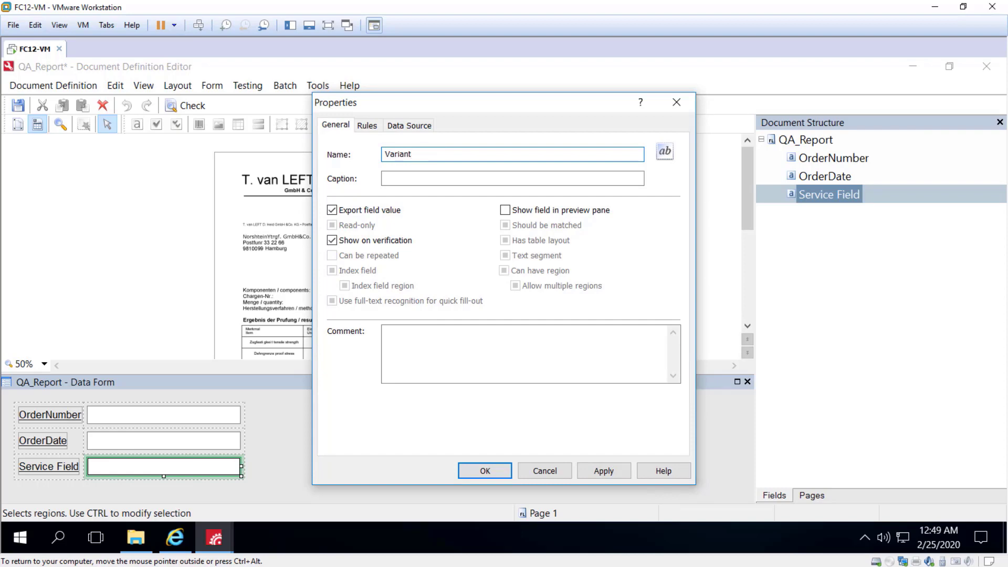
text(_ID)
click(403, 125)
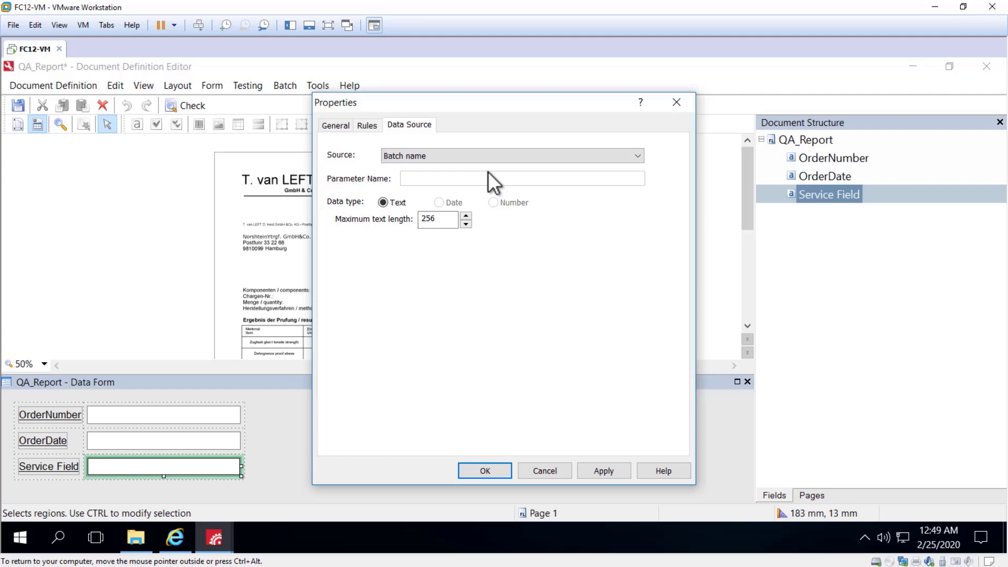
click(425, 156)
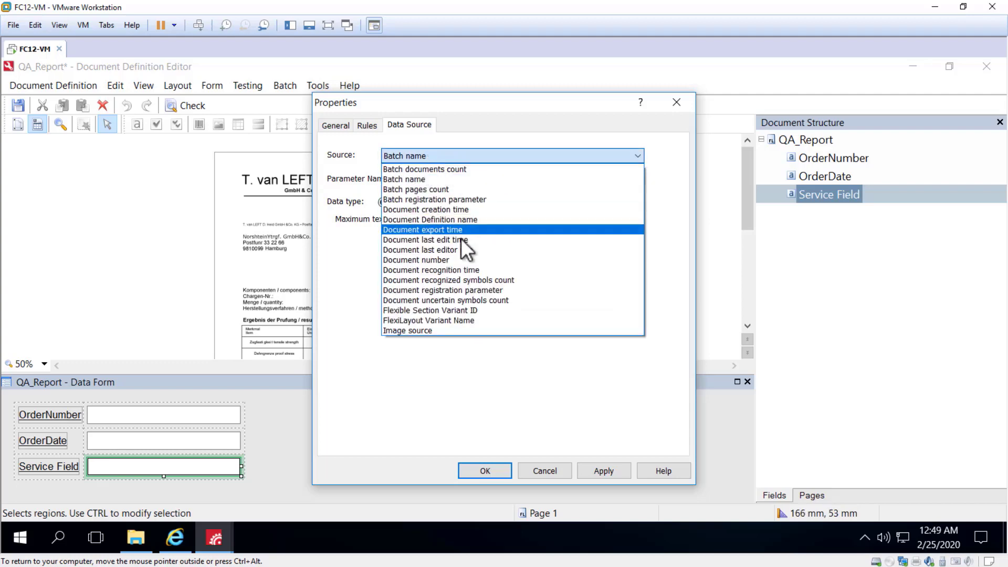
click(493, 310)
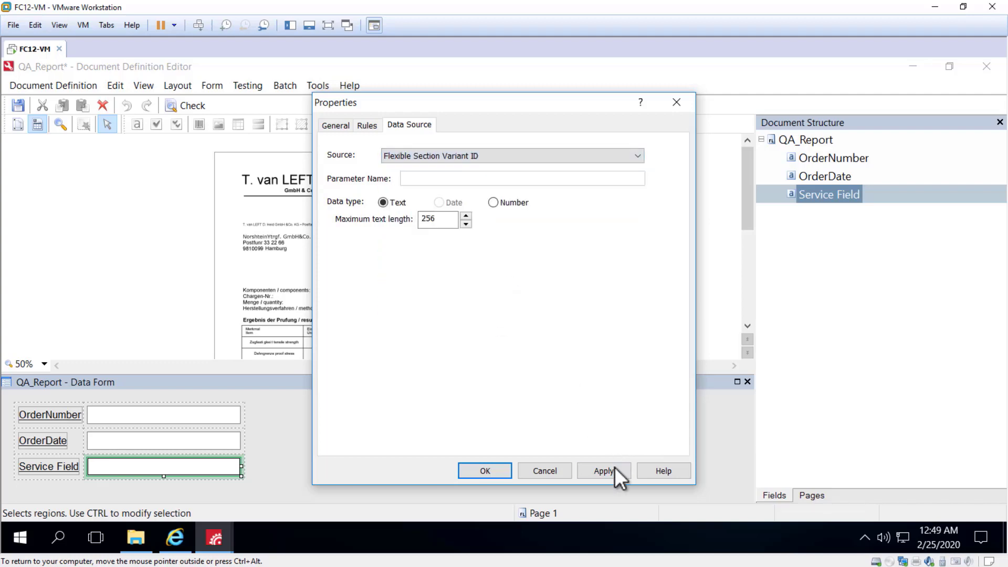
click(596, 470)
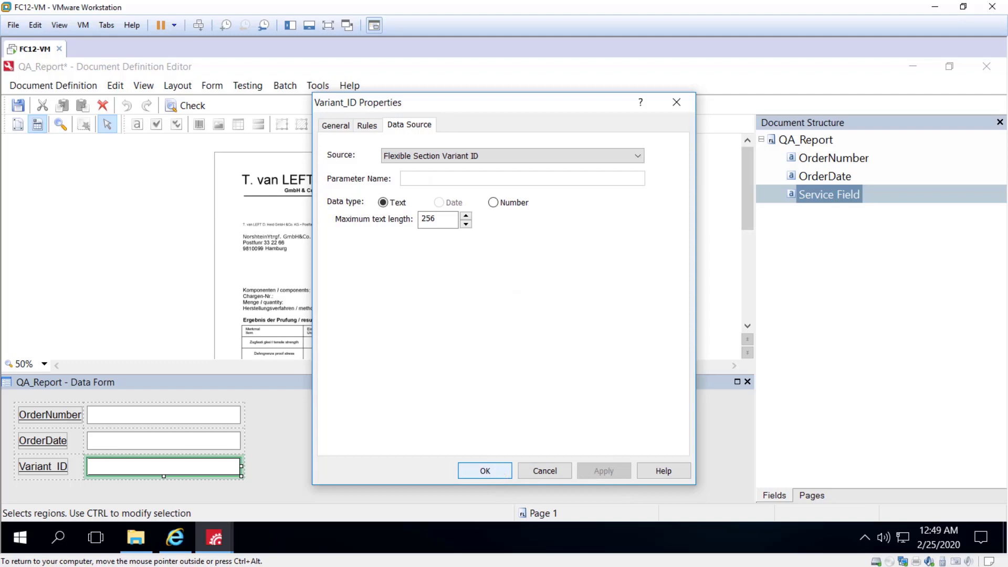
click(494, 470)
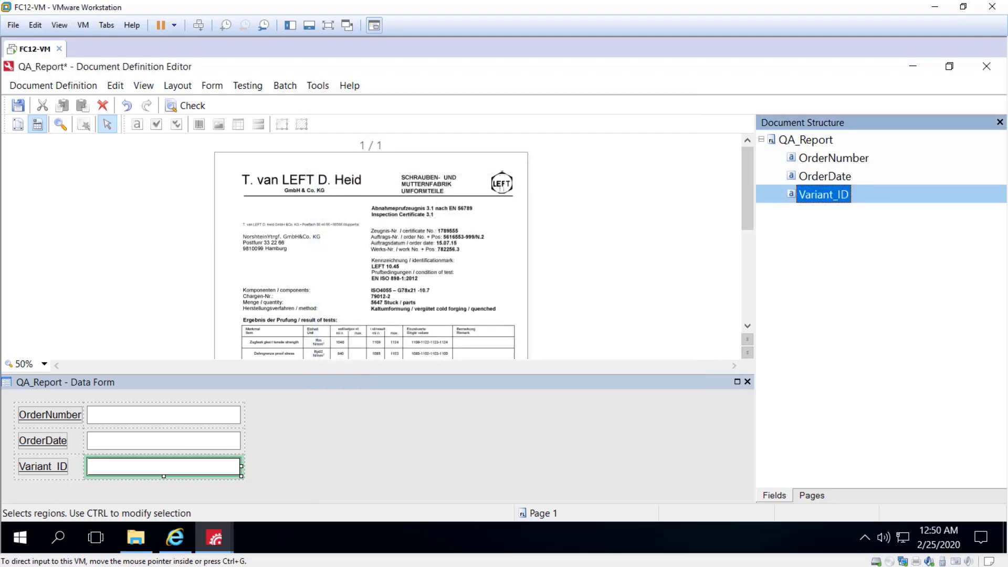
Save and close the QA_Report definition, then publish its new version.
click(20, 109)
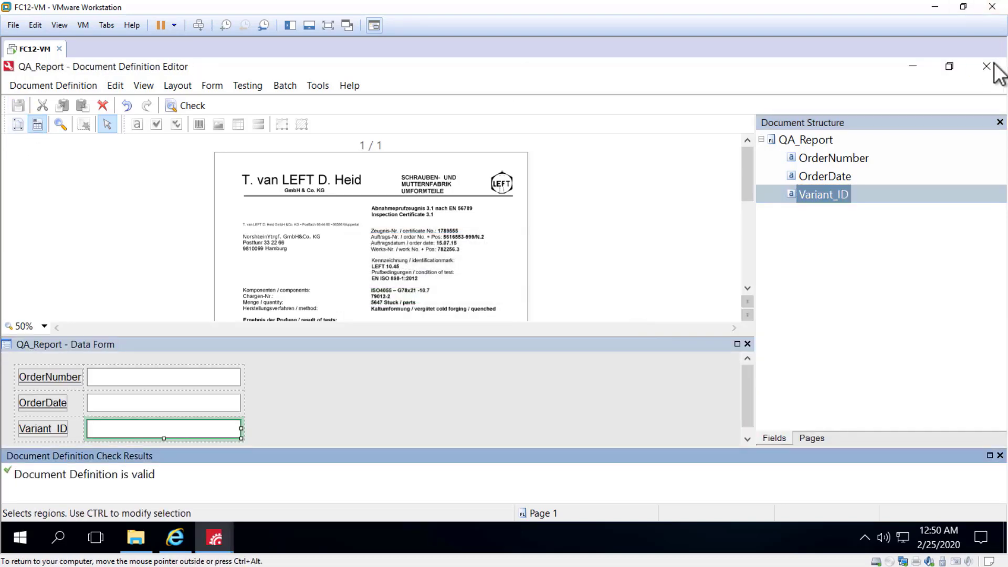
click(986, 67)
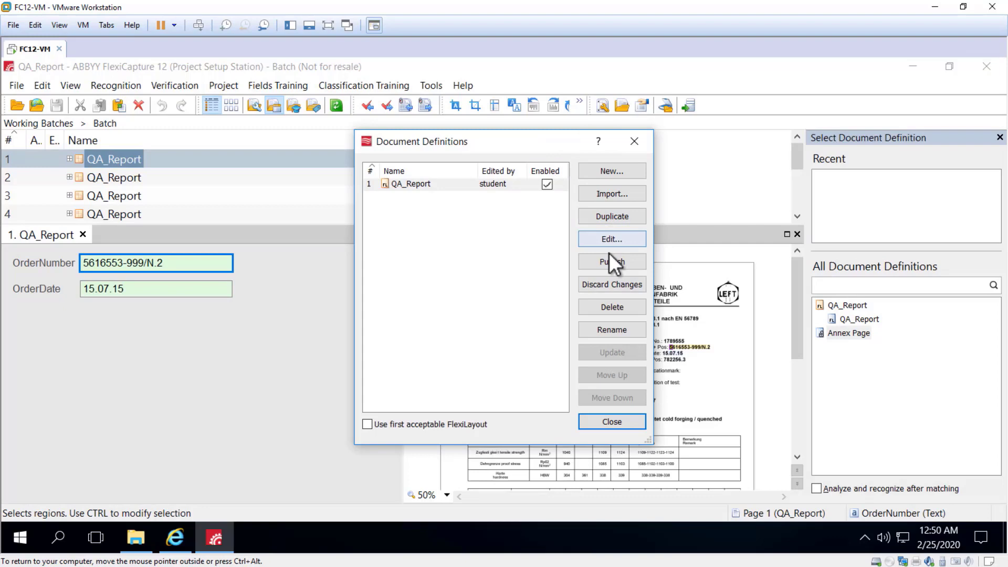
click(609, 260)
click(465, 333)
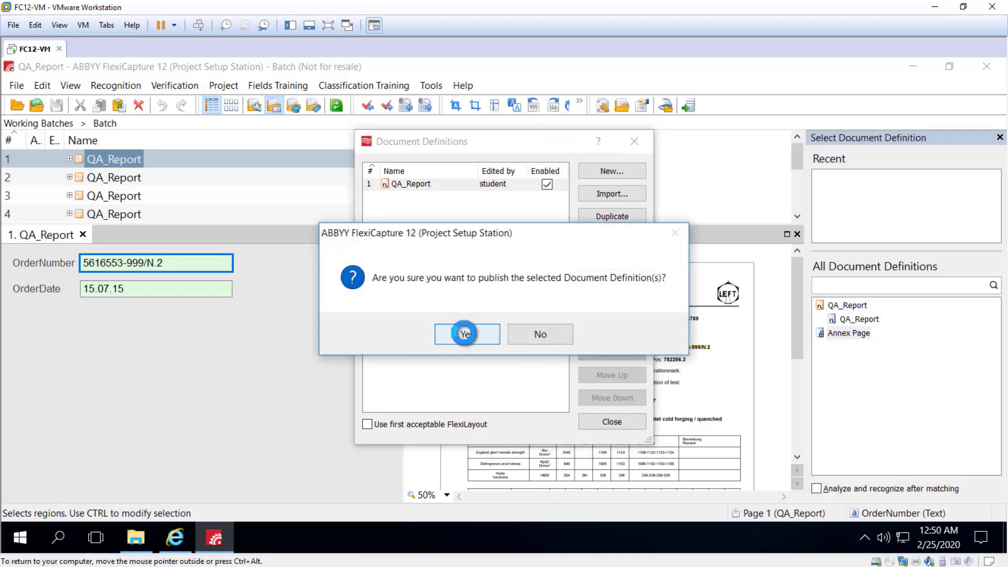
click(608, 421)
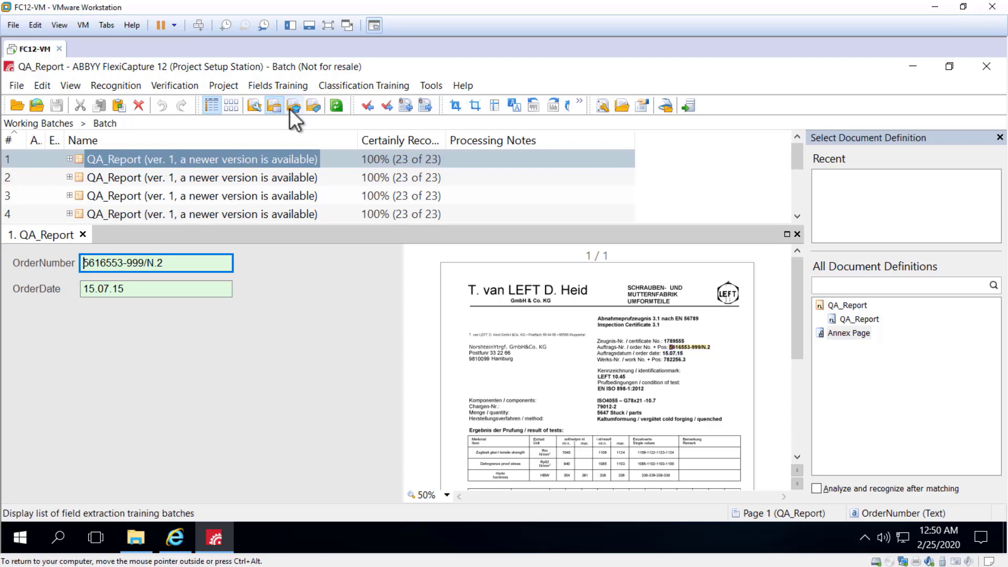
Create a new classifier training batch named ClassifierBatch.
click(317, 106)
right_click(133, 172)
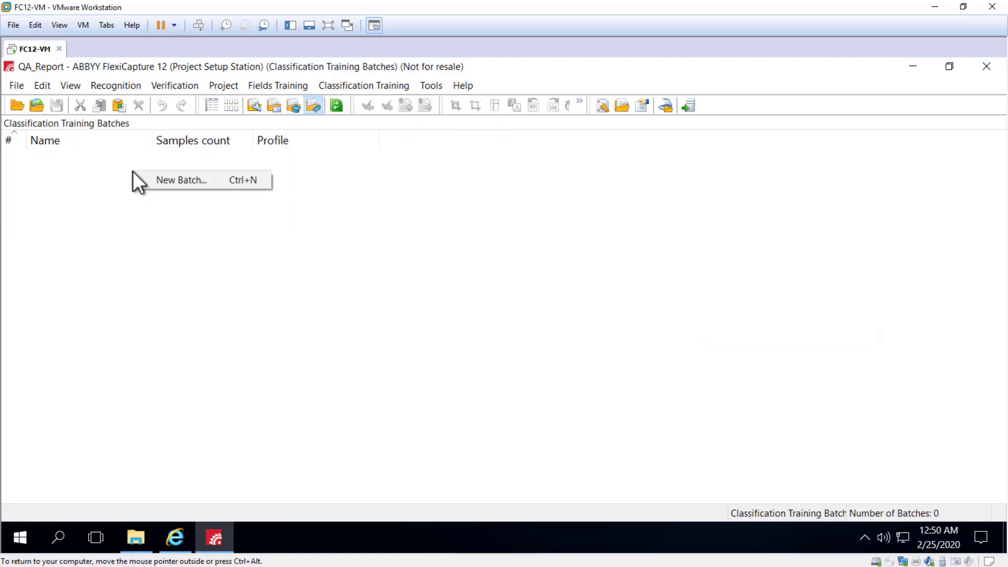
click(188, 180)
Load left_1.tif through left_5.tif from the Left folder into ClassifierBatch.
right_click(78, 162)
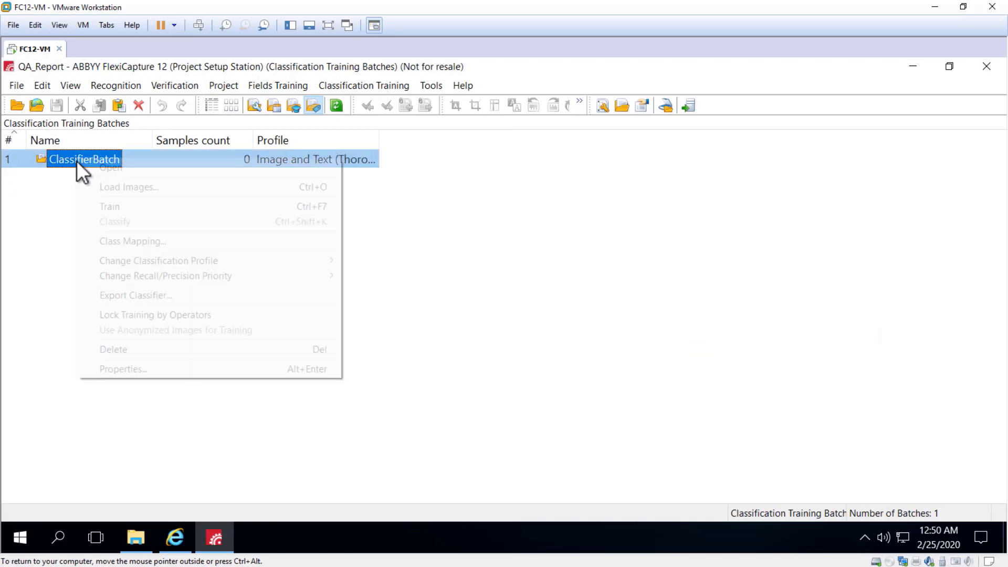
click(126, 185)
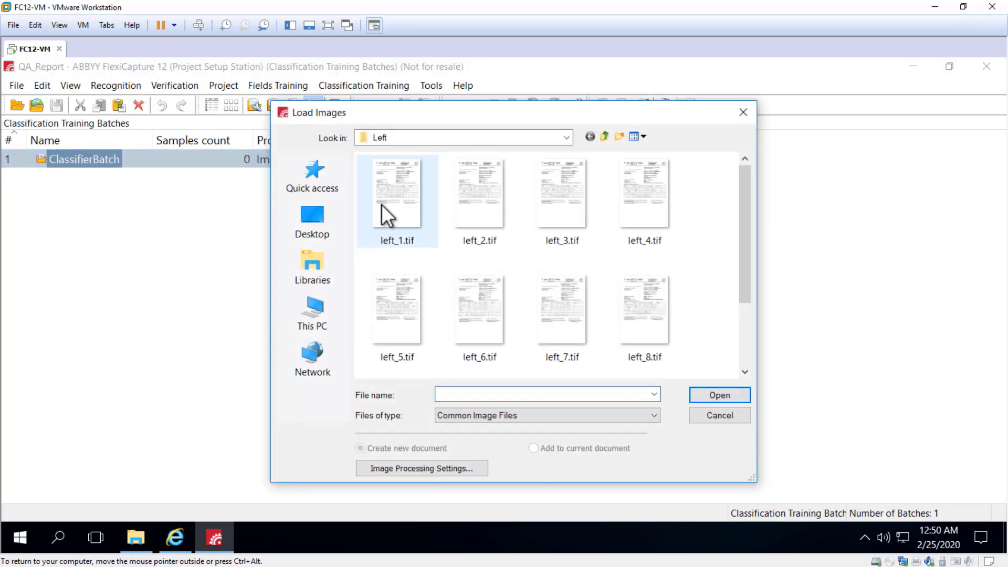
click(382, 204)
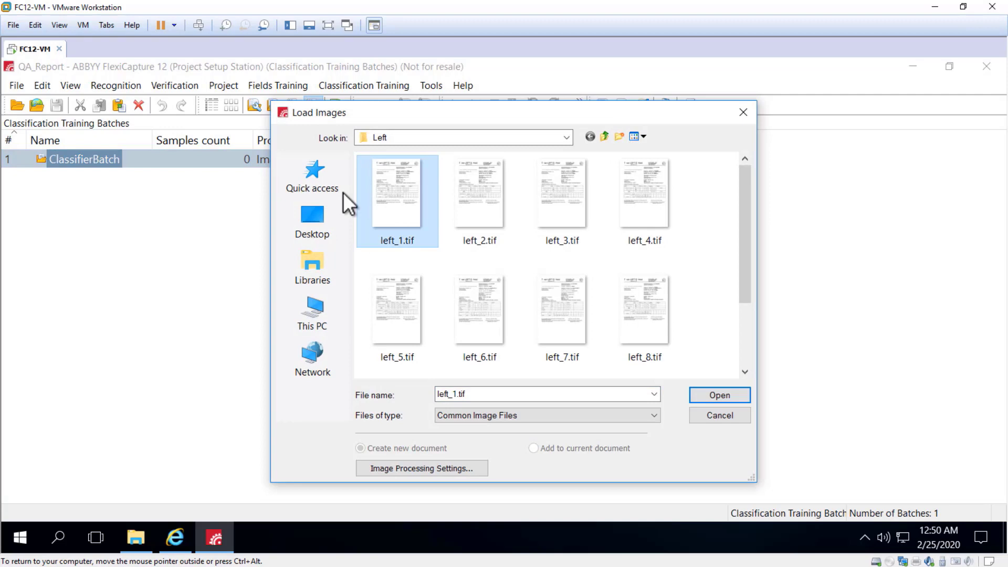
shift+click(389, 322)
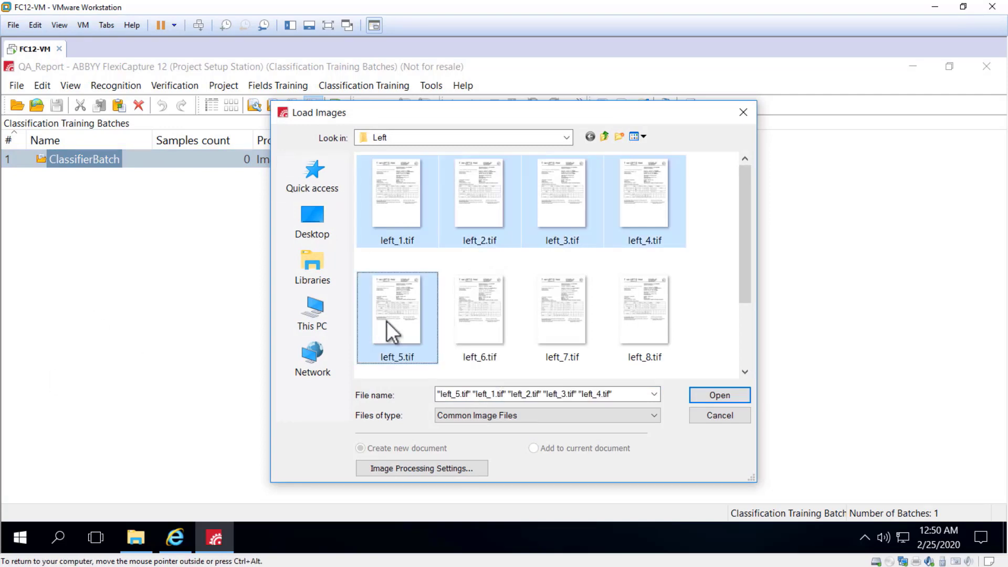
click(741, 400)
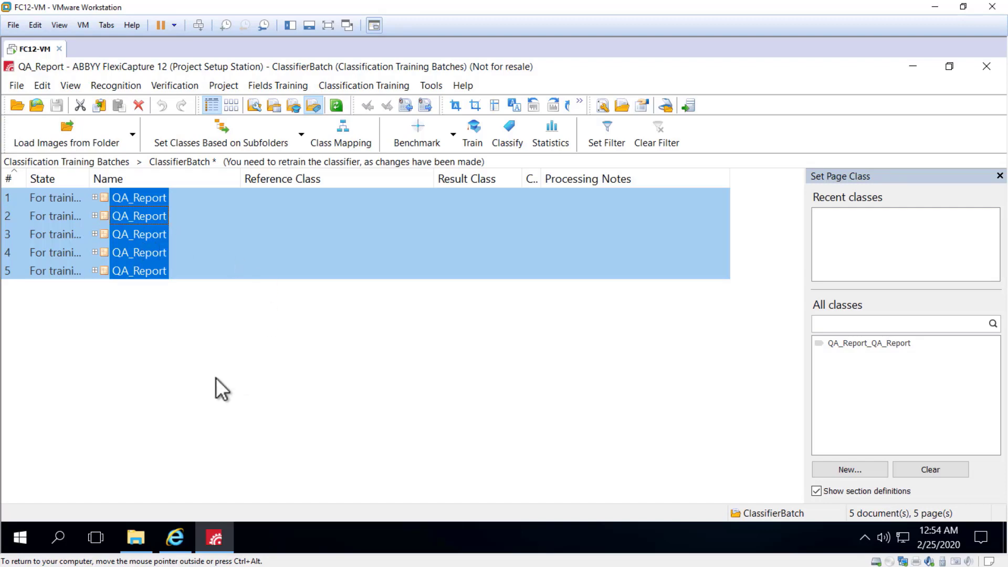
Select all five loaded documents for class assignment.
click(122, 316)
drag(143, 340, 144, 202)
right_click(145, 201)
click(198, 279)
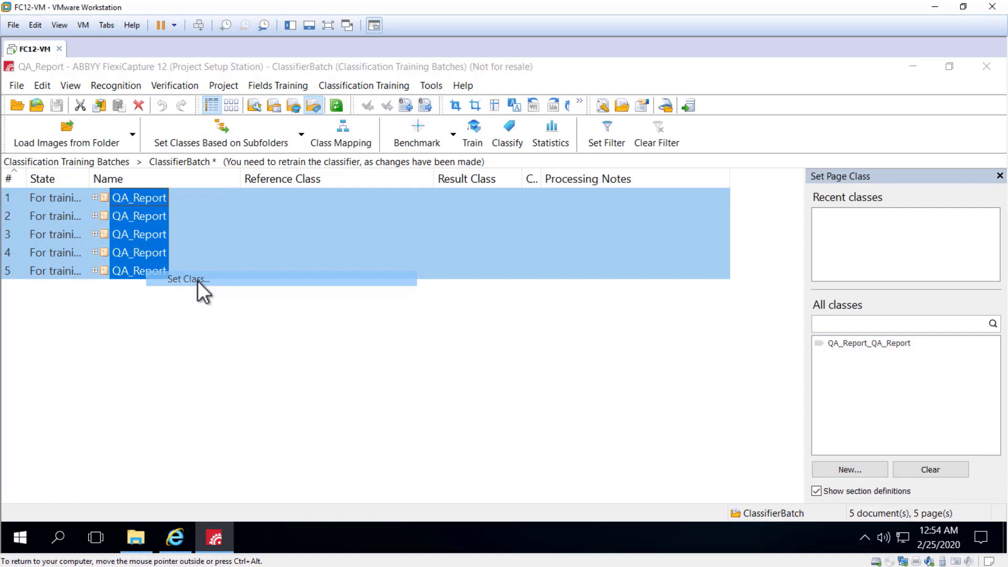
click(435, 202)
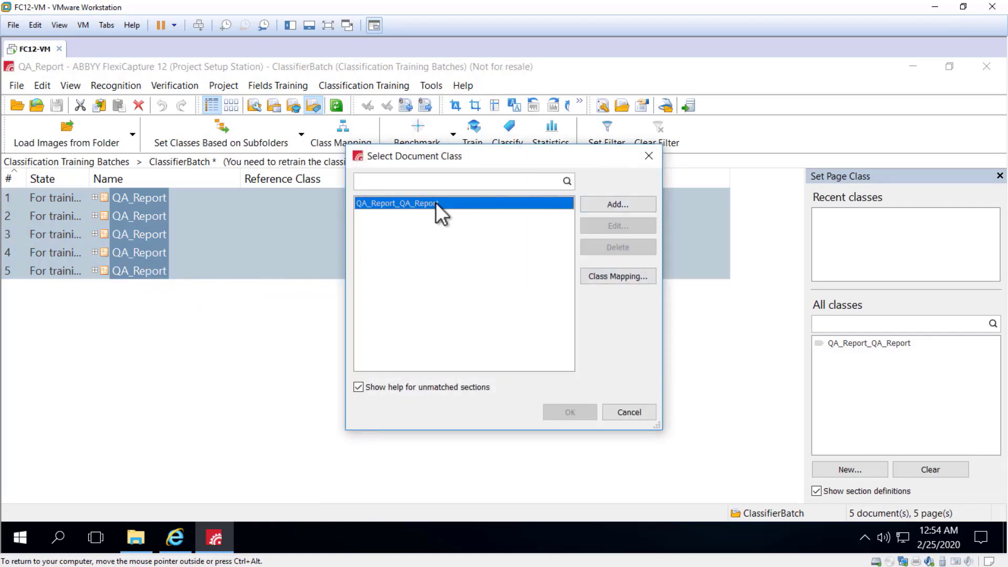
Create class QA_Report_Left from QA_Report's Left variant and assign it to the documents.
click(632, 206)
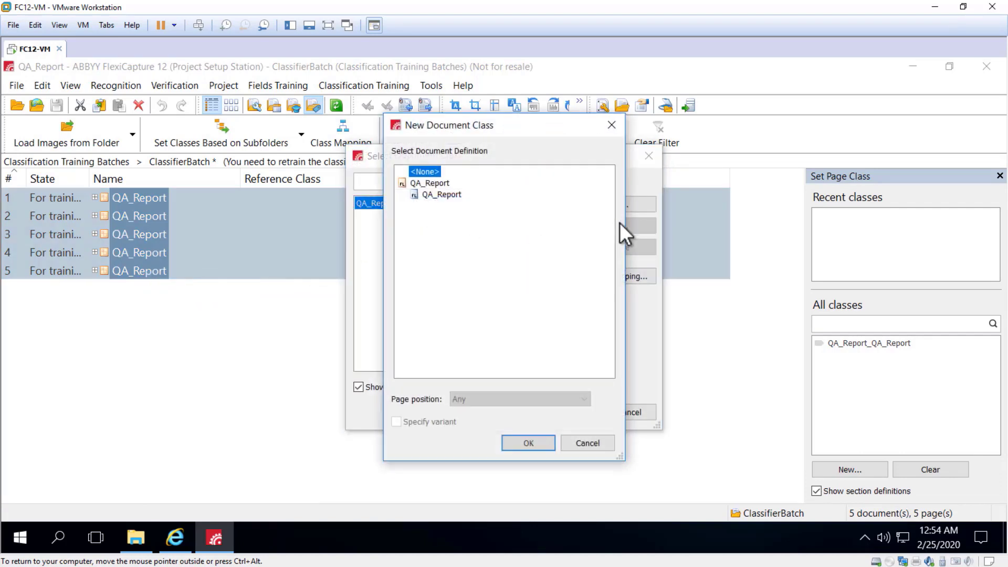
click(444, 195)
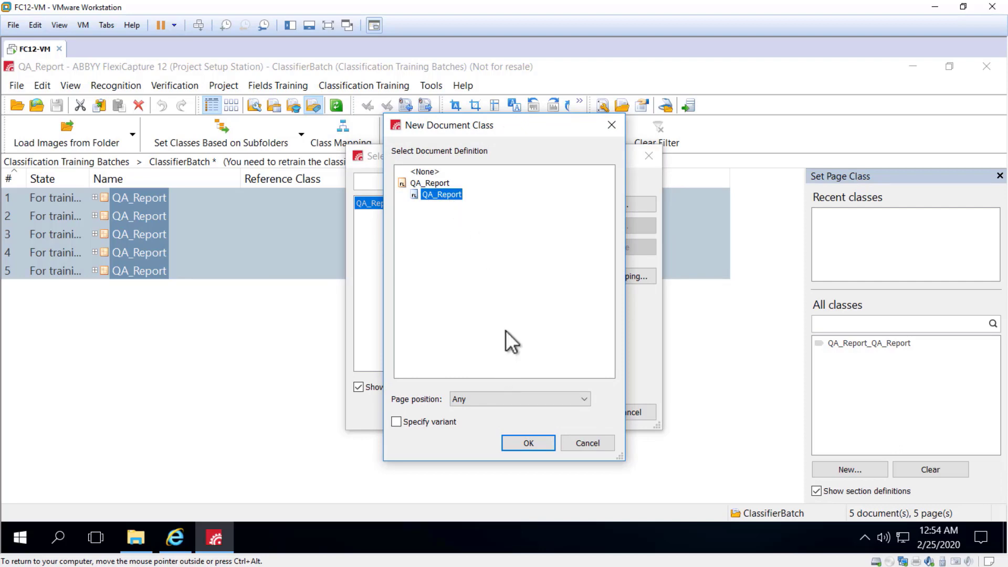
click(399, 421)
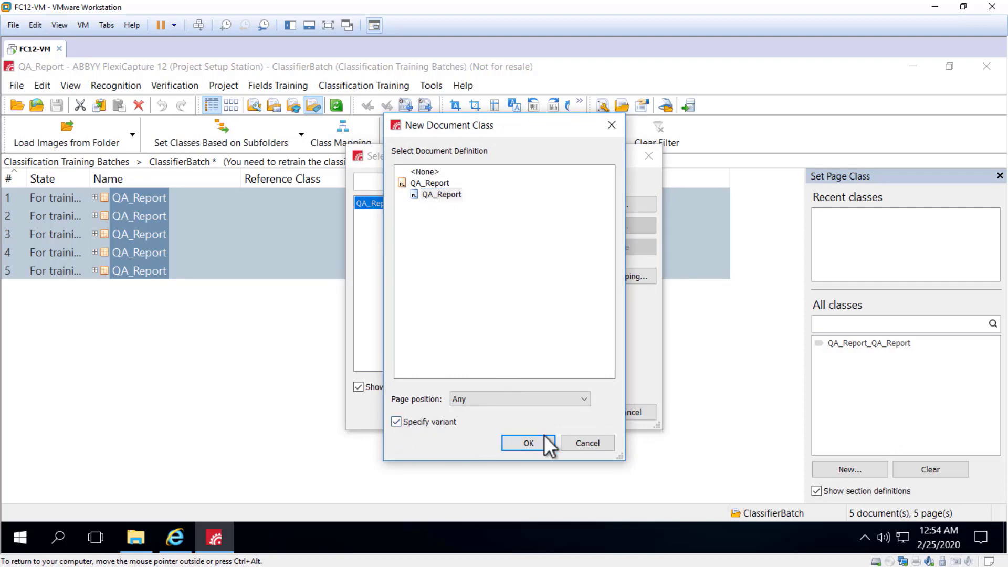
click(513, 441)
click(457, 283)
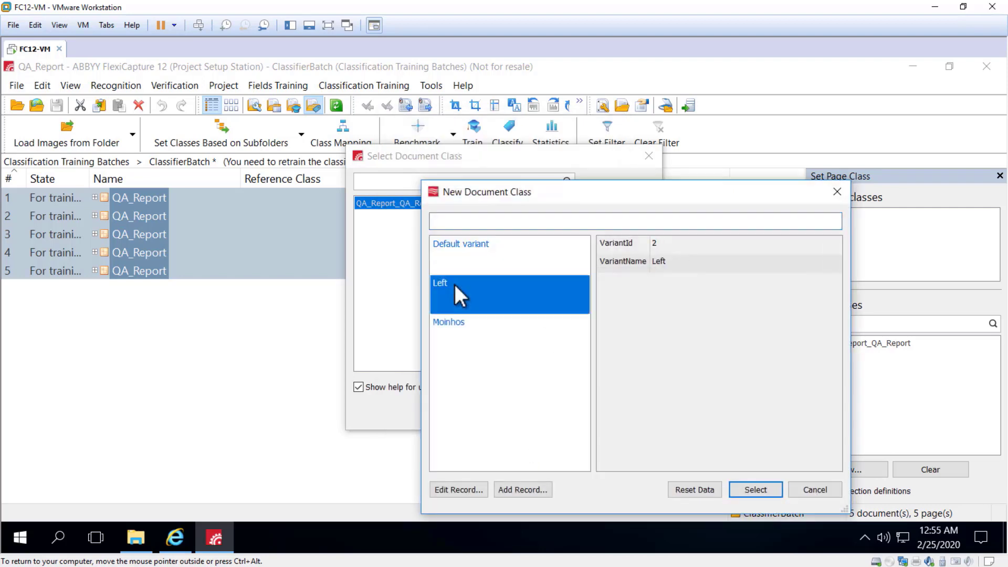
click(753, 489)
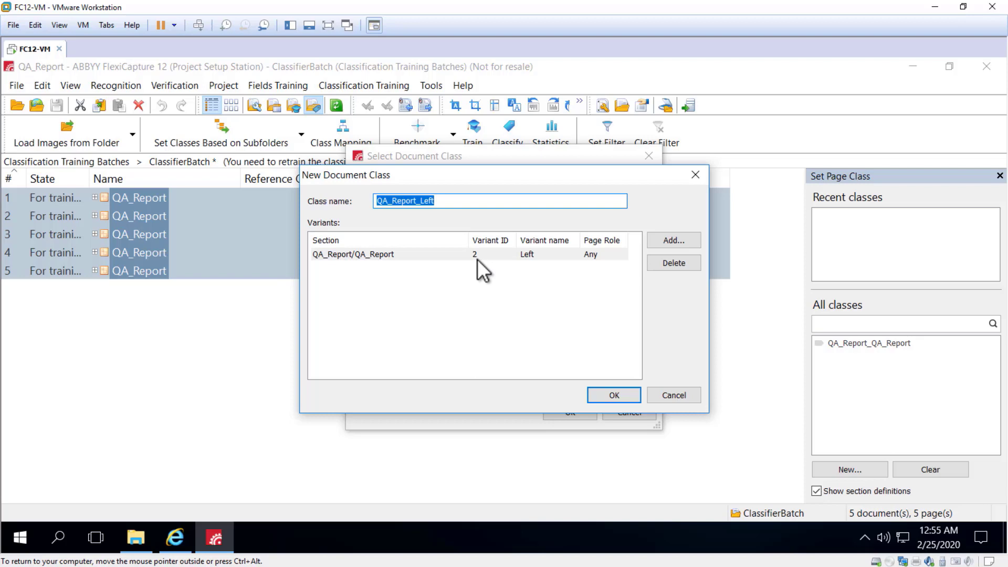
click(612, 395)
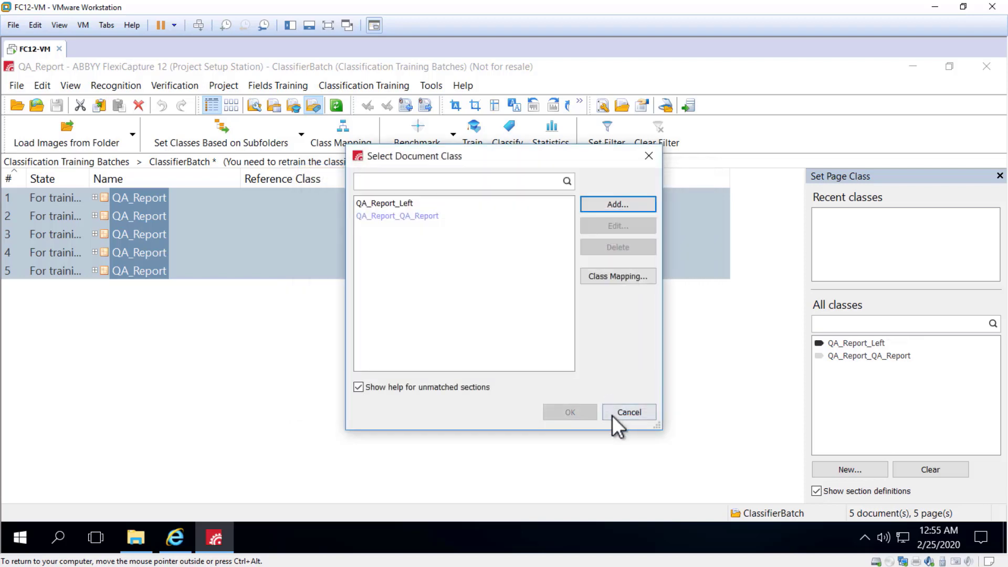
click(395, 202)
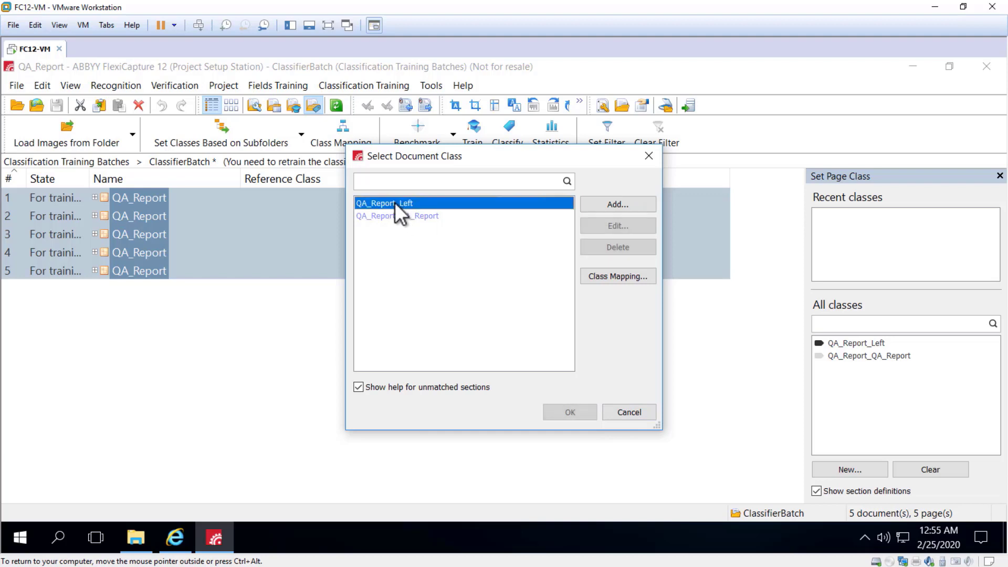
click(576, 411)
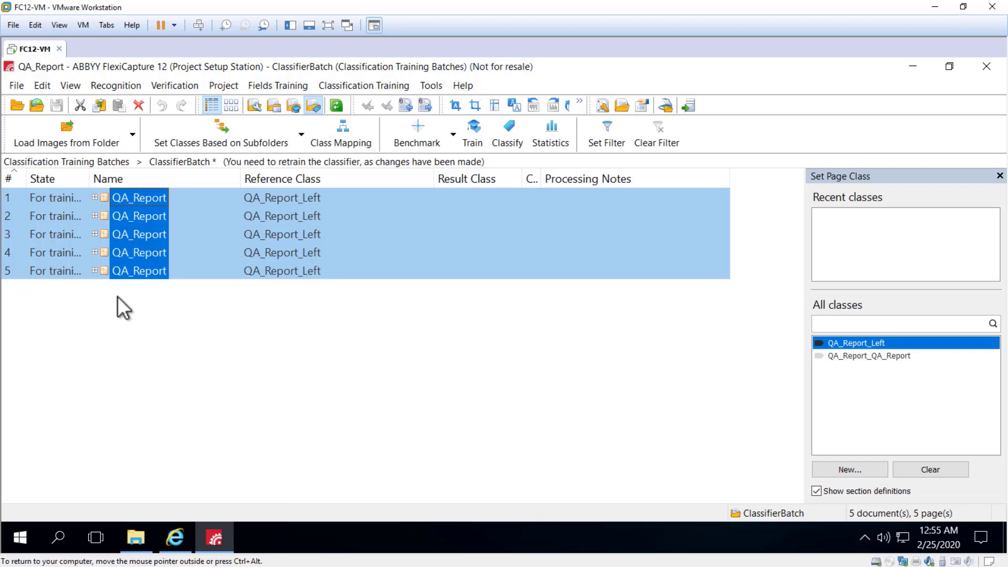
Load all the minhos images from the Moinhos folder into ClassifierBatch.
right_click(106, 320)
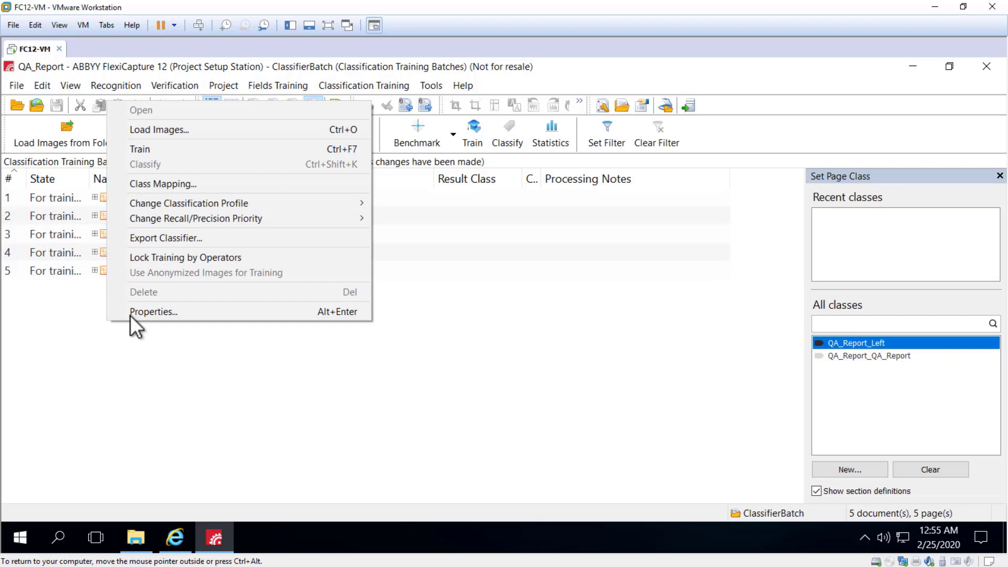
click(165, 126)
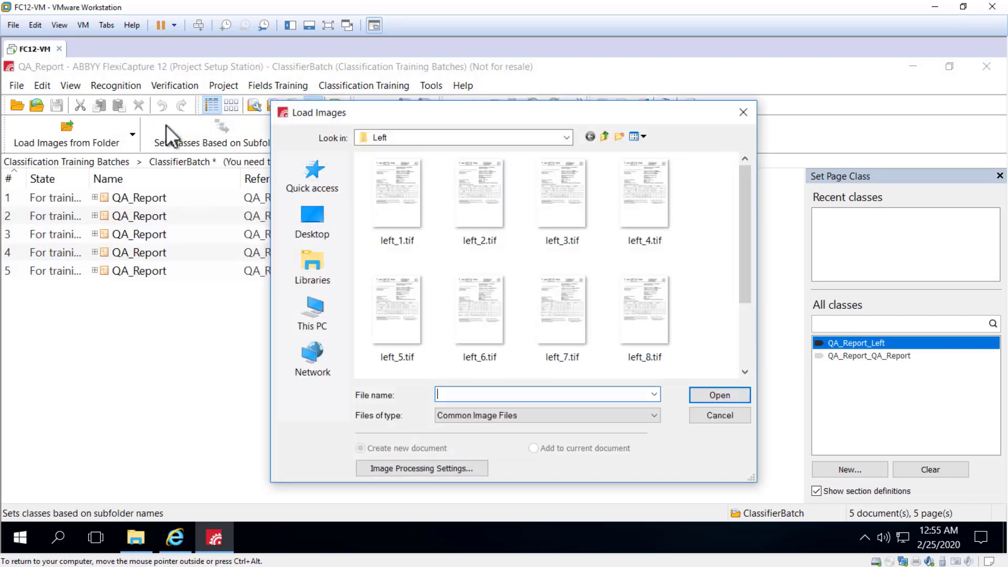
click(608, 139)
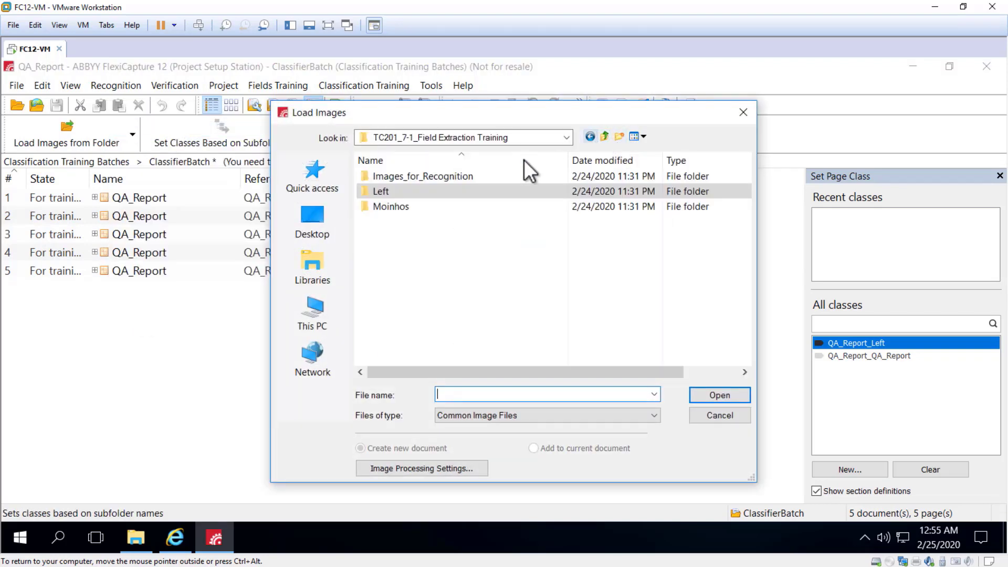
double_click(379, 207)
click(388, 200)
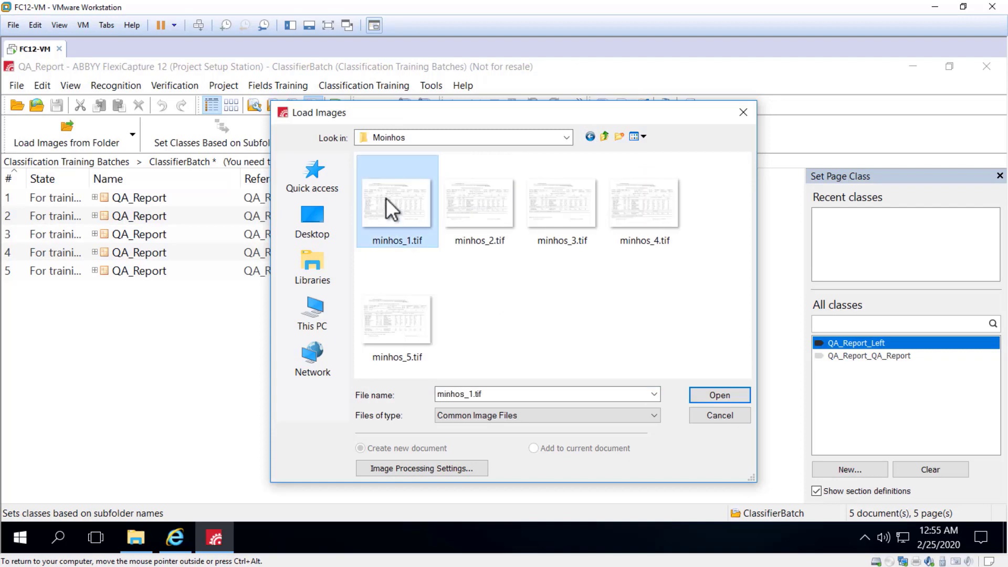
shift+click(417, 304)
click(730, 395)
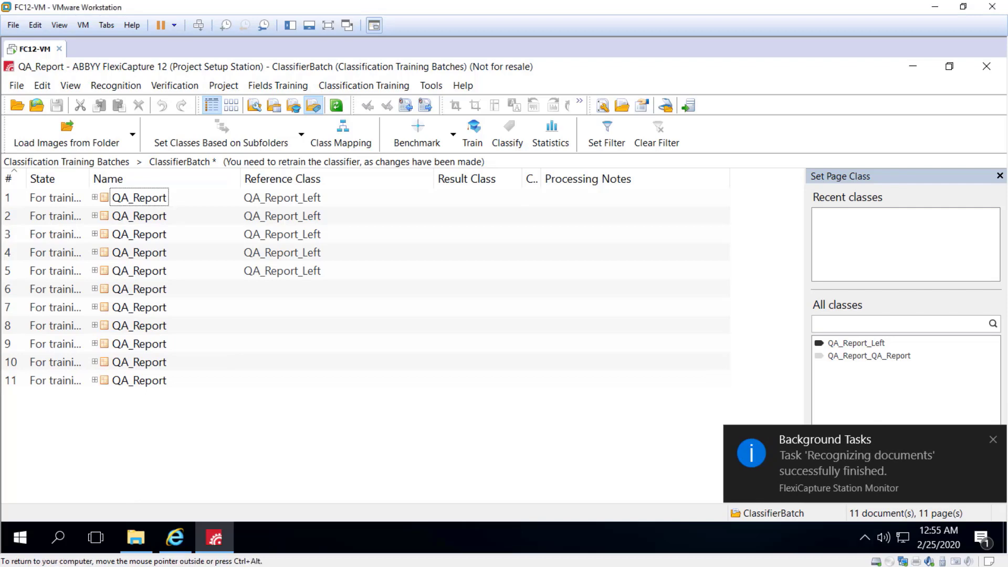
Select the unclassified documents 6–11 for class assignment.
drag(144, 320, 142, 290)
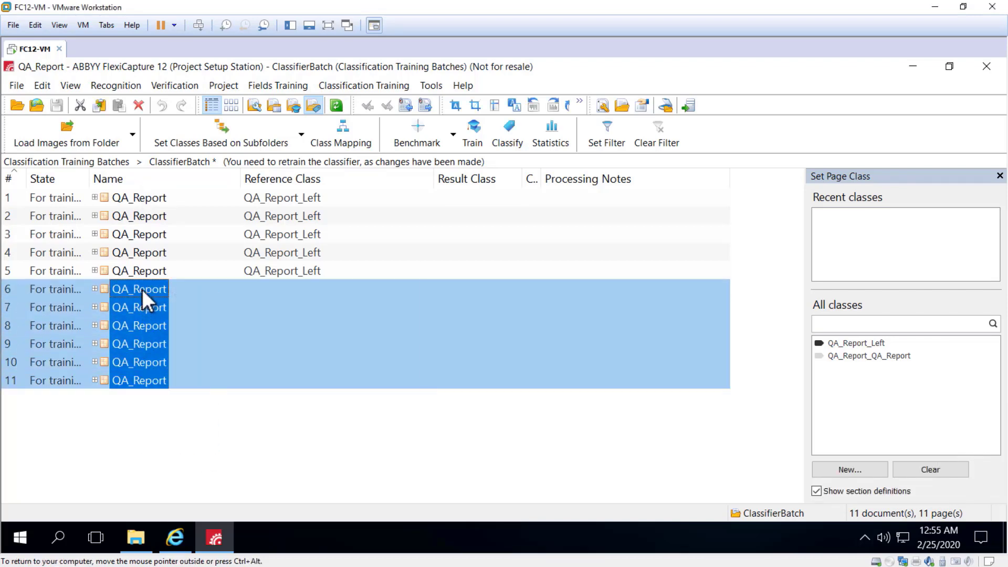
right_click(142, 288)
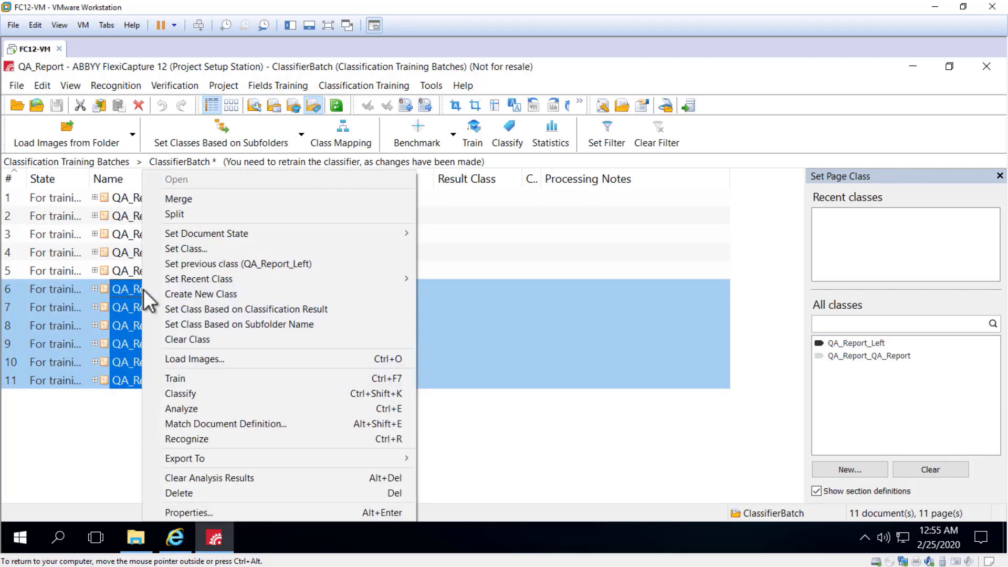
click(177, 250)
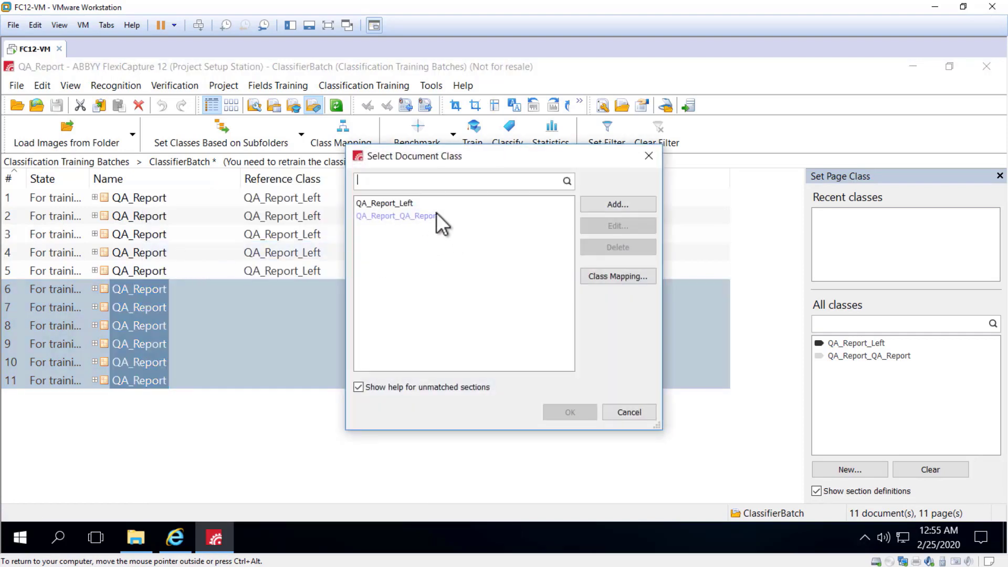
click(384, 216)
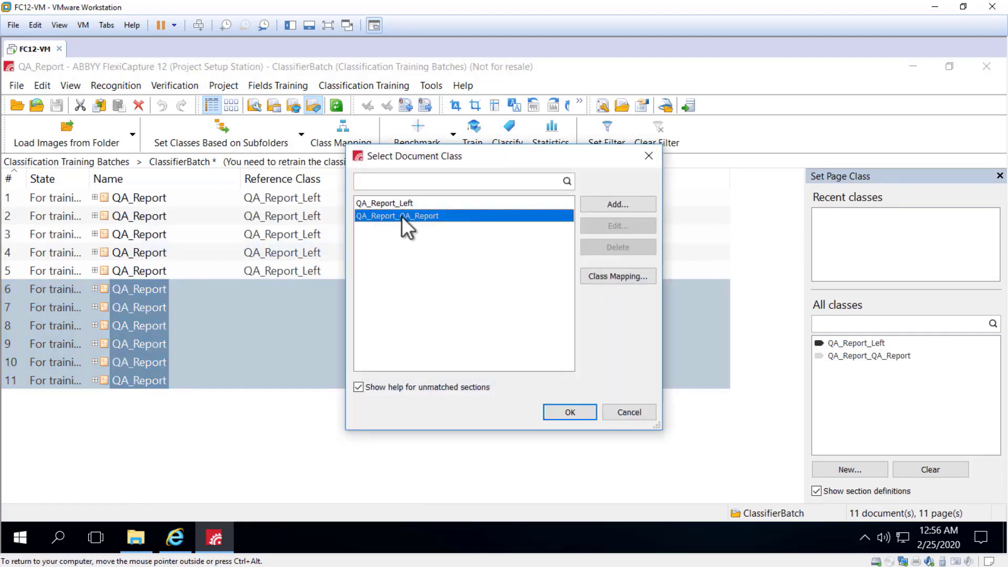
Create class QA_Report_Moinhos from QA_Report's Moinhos variant and assign it to them.
click(617, 204)
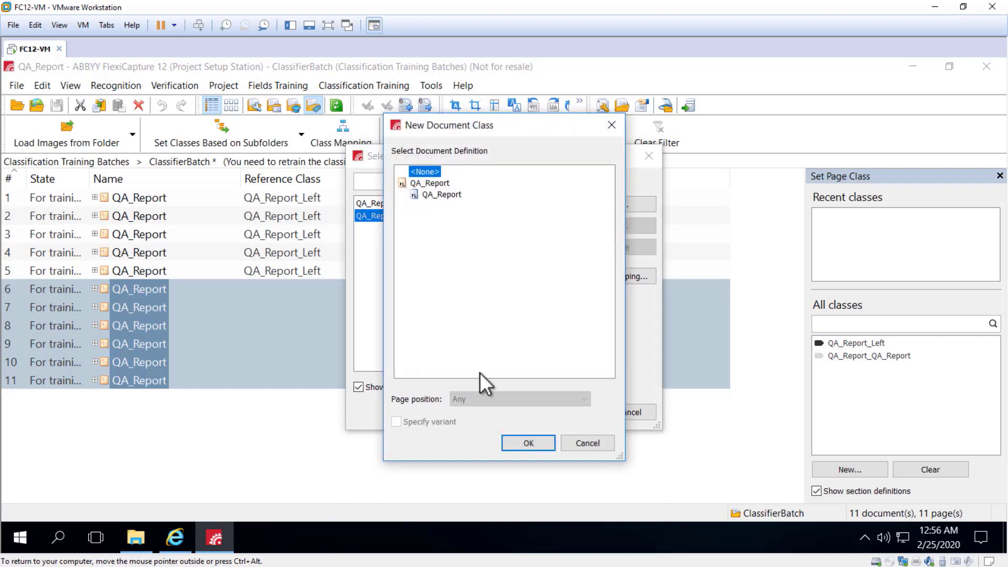
click(440, 194)
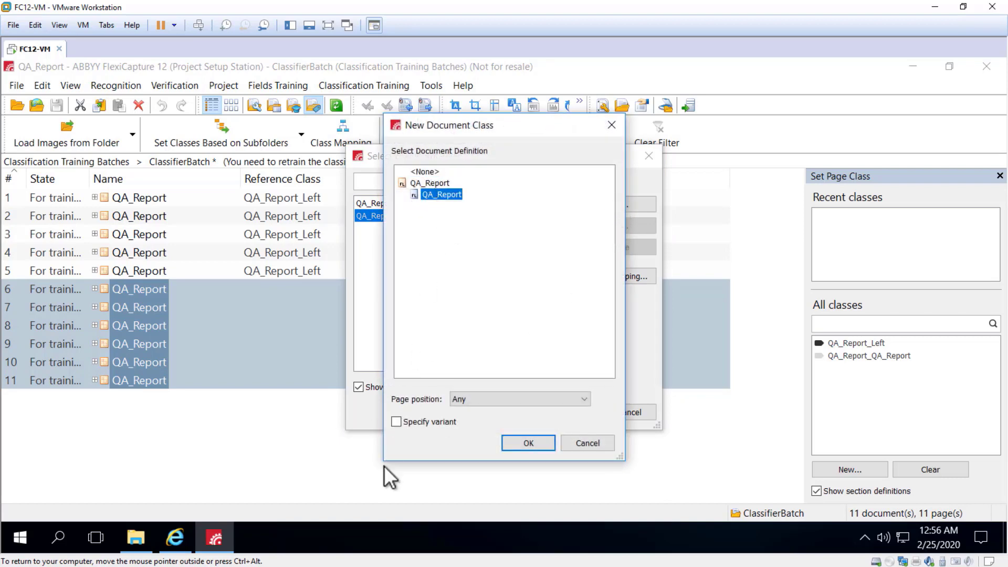
click(397, 422)
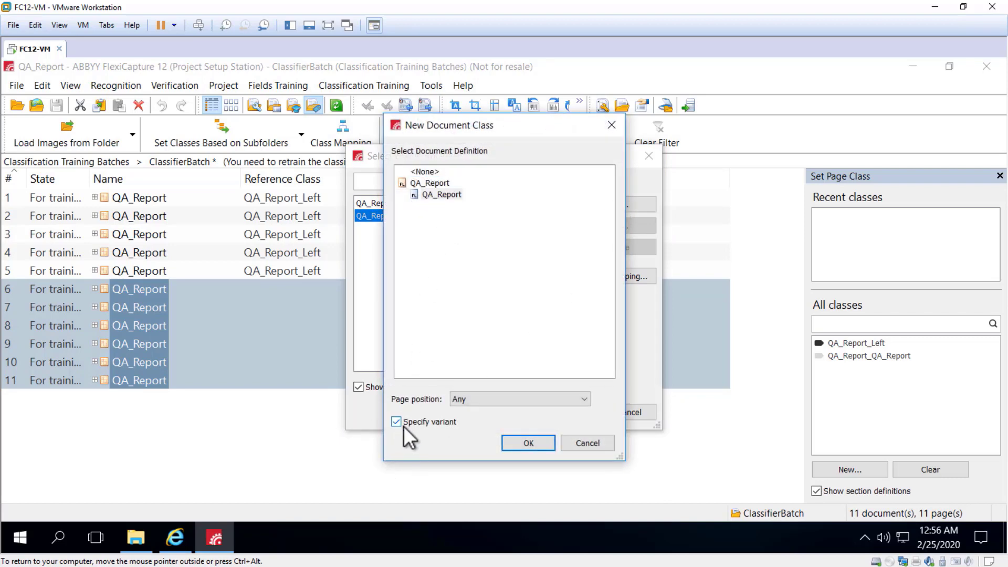
click(540, 442)
click(449, 320)
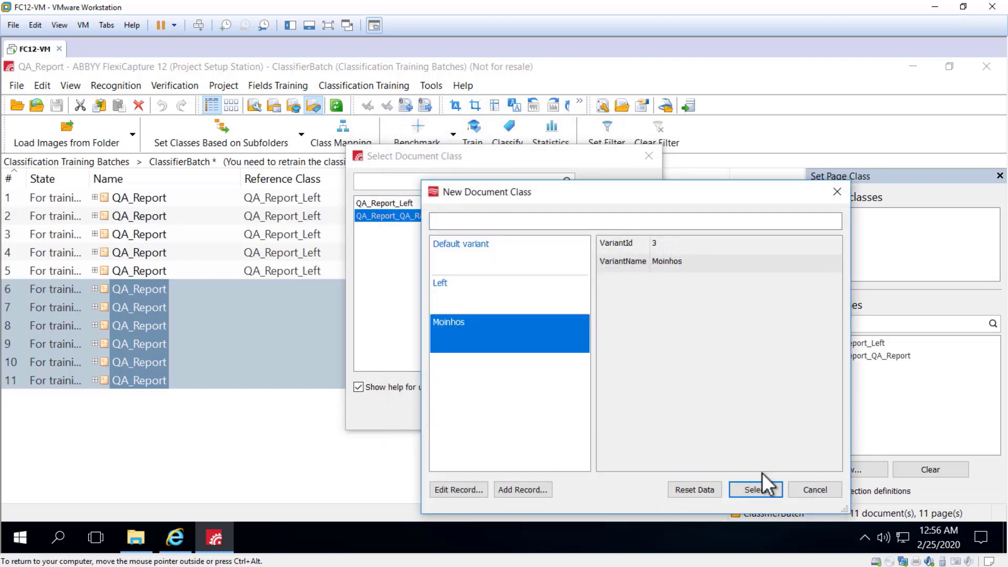
click(761, 490)
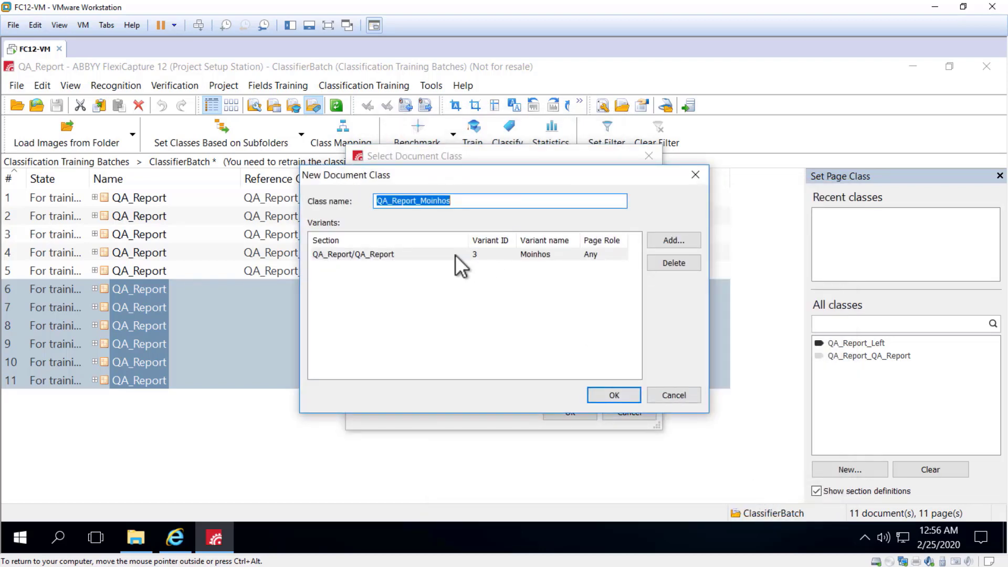
click(617, 397)
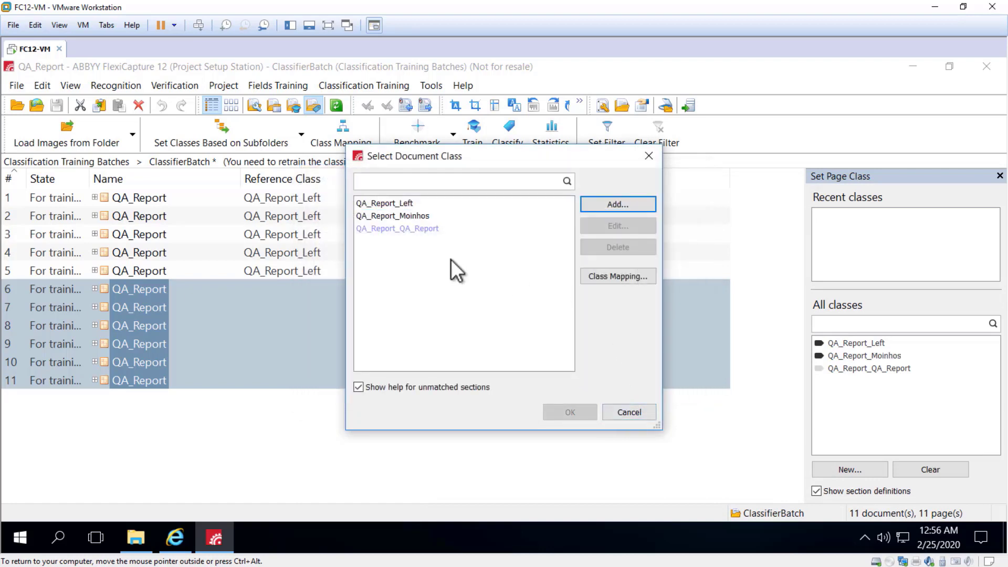
click(411, 215)
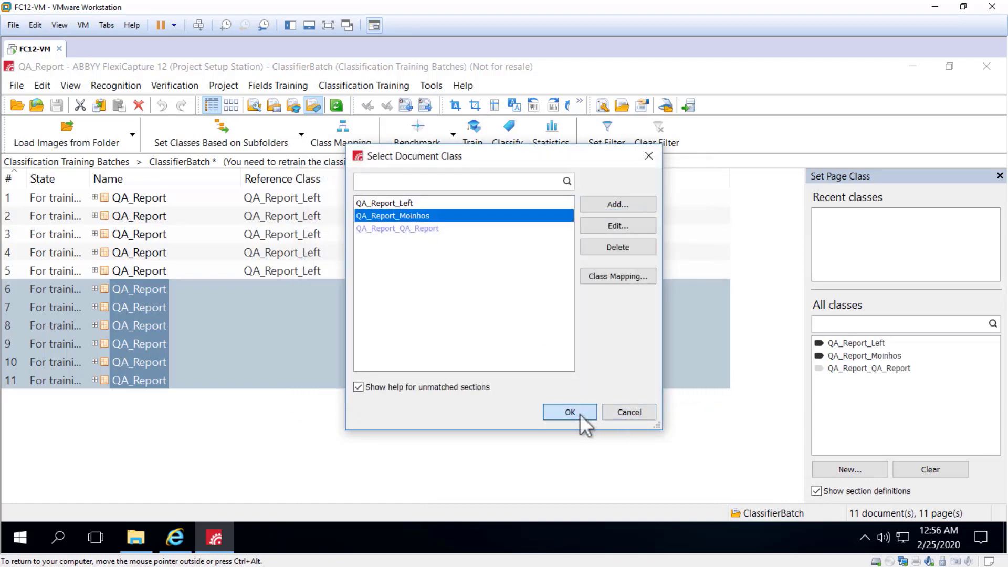
click(577, 412)
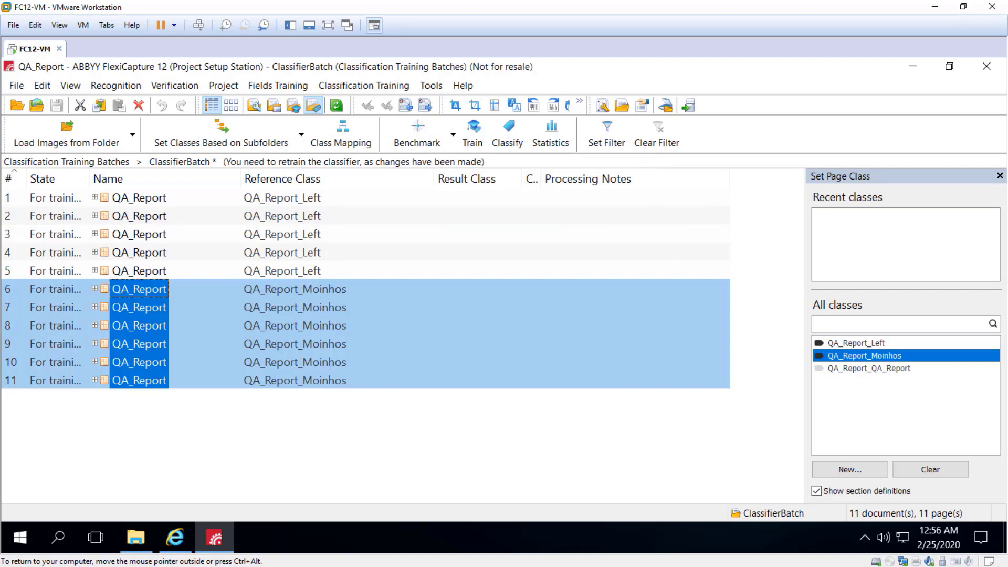
click(139, 197)
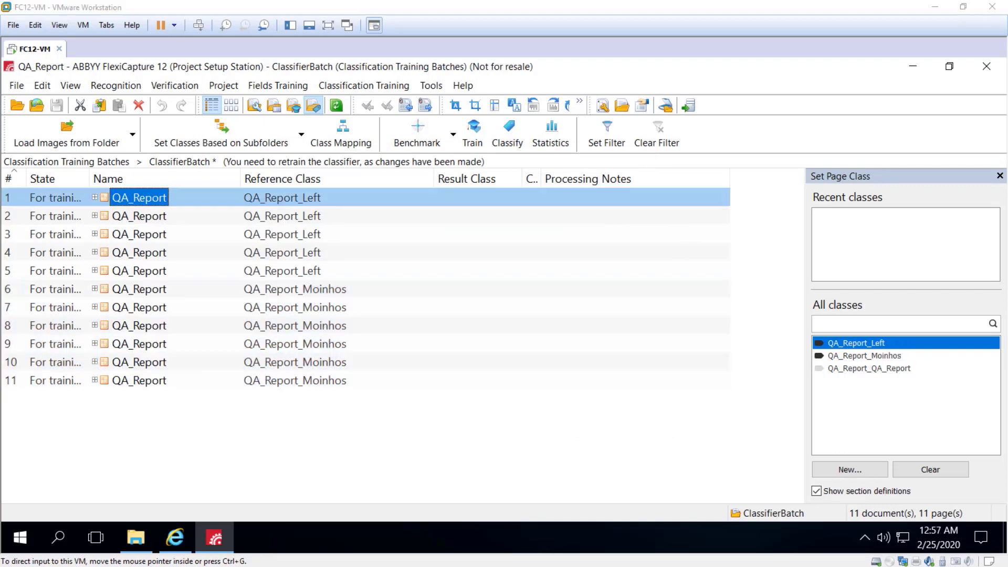
Run Train on ClassifierBatch and review the background task log through to completion.
click(315, 105)
right_click(83, 160)
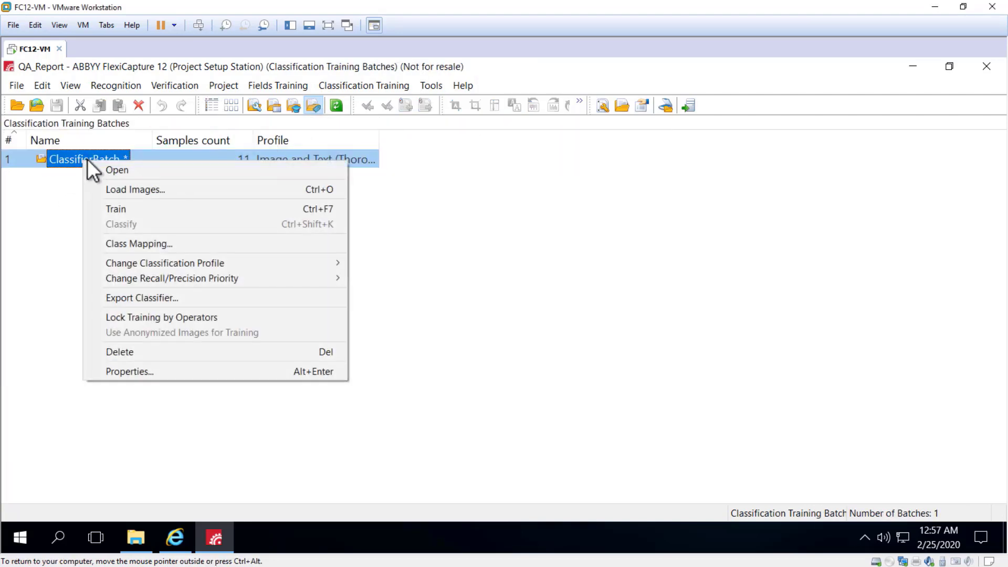
click(121, 208)
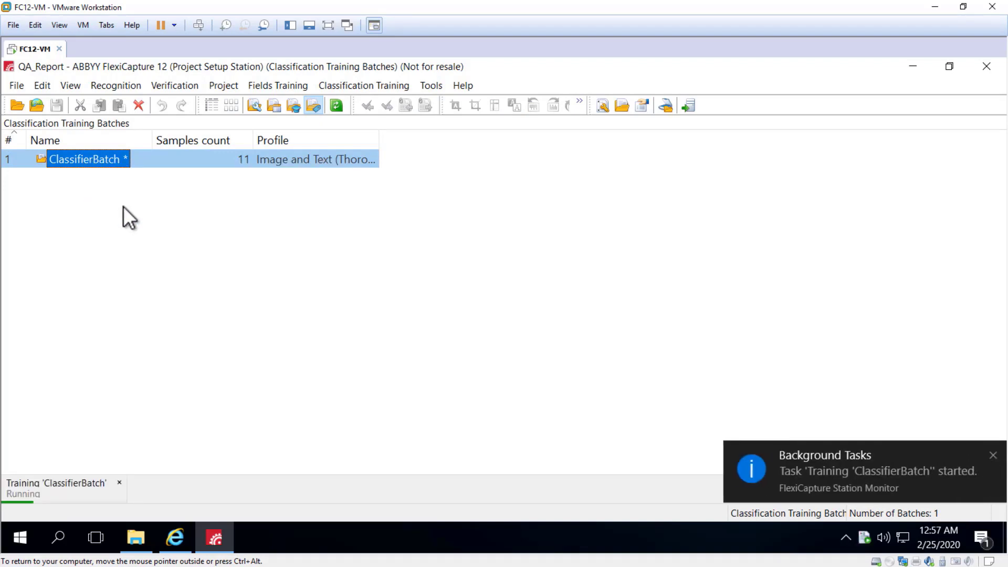
click(858, 472)
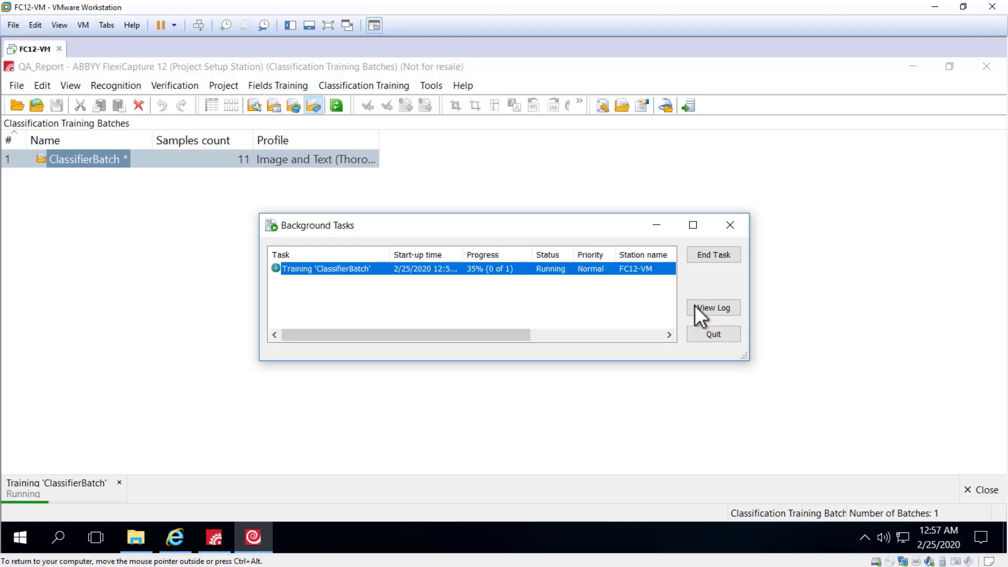
click(724, 311)
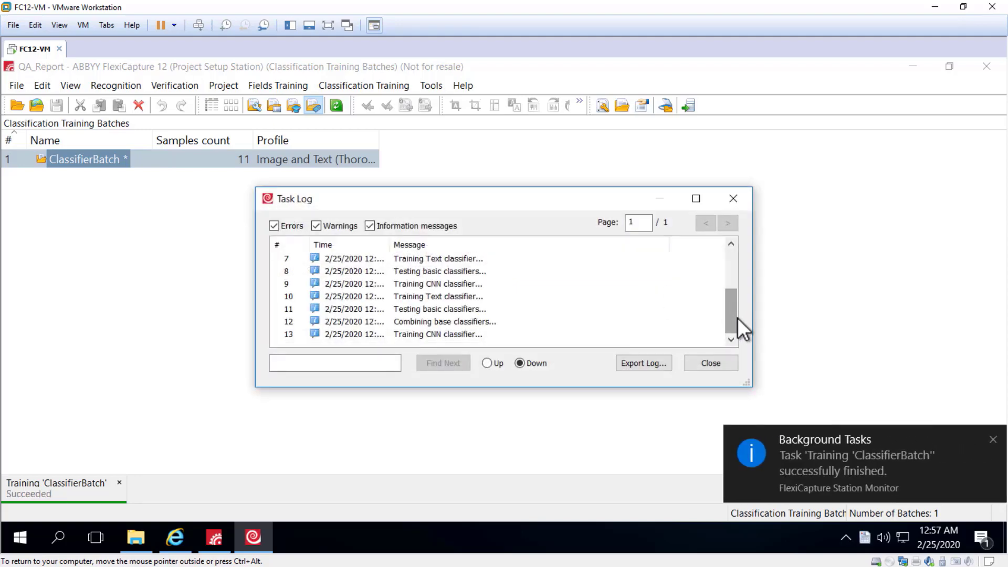
scroll(729, 312, down, 3)
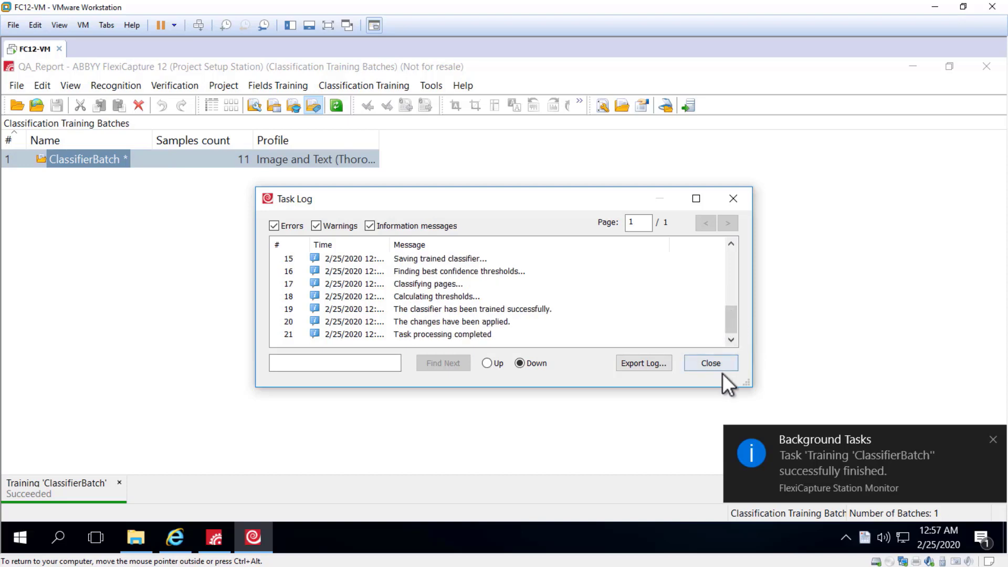
click(714, 363)
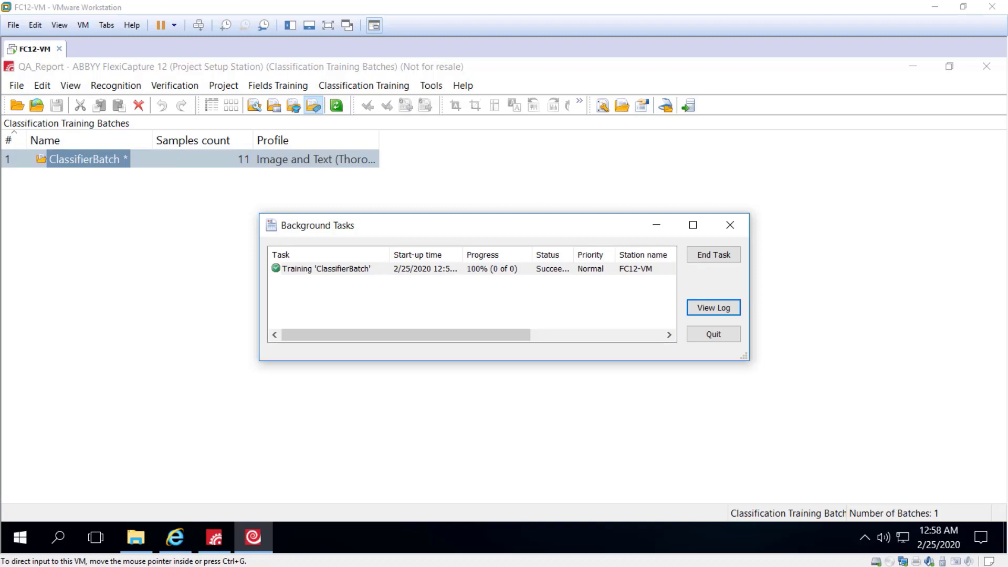
In Project Properties' Recognition settings, enable Classify pages using the ClassifierBatch classifier and apply.
click(730, 224)
click(226, 86)
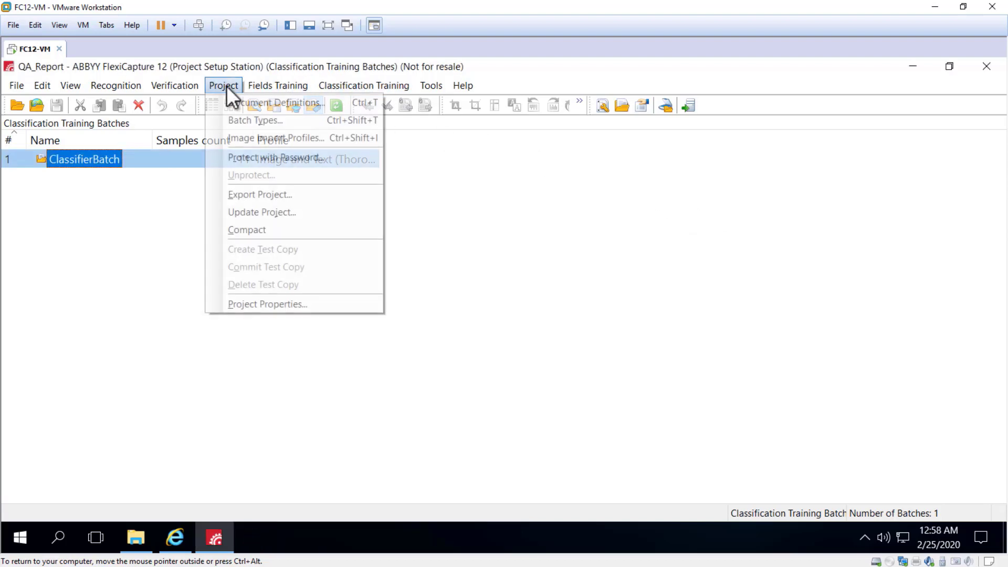
click(284, 304)
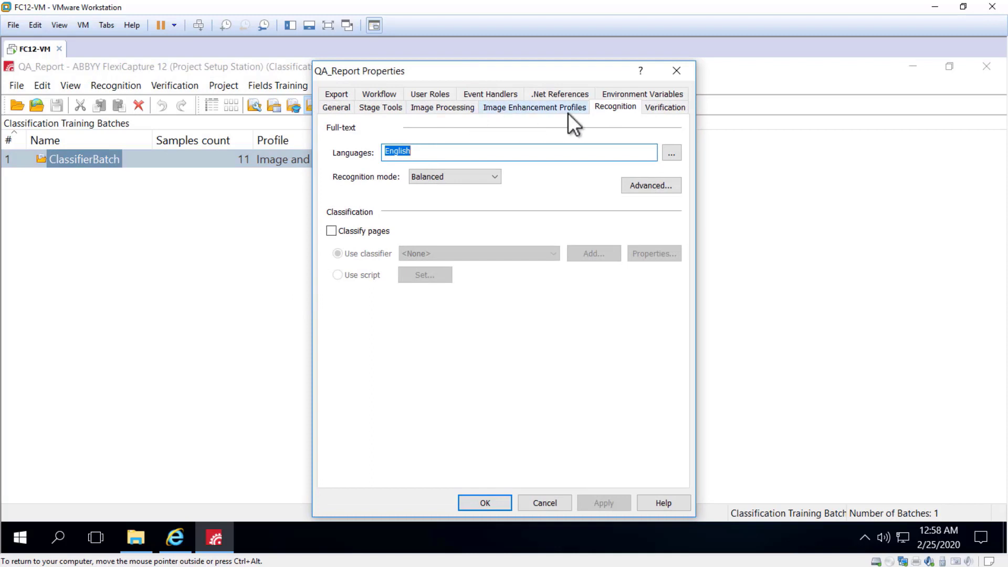
click(605, 105)
click(332, 231)
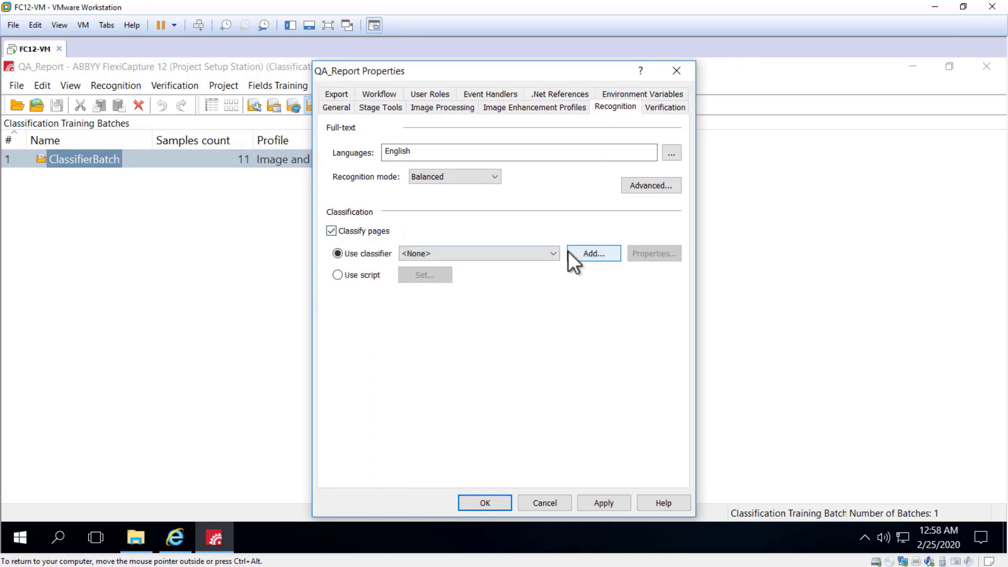
click(551, 250)
click(436, 278)
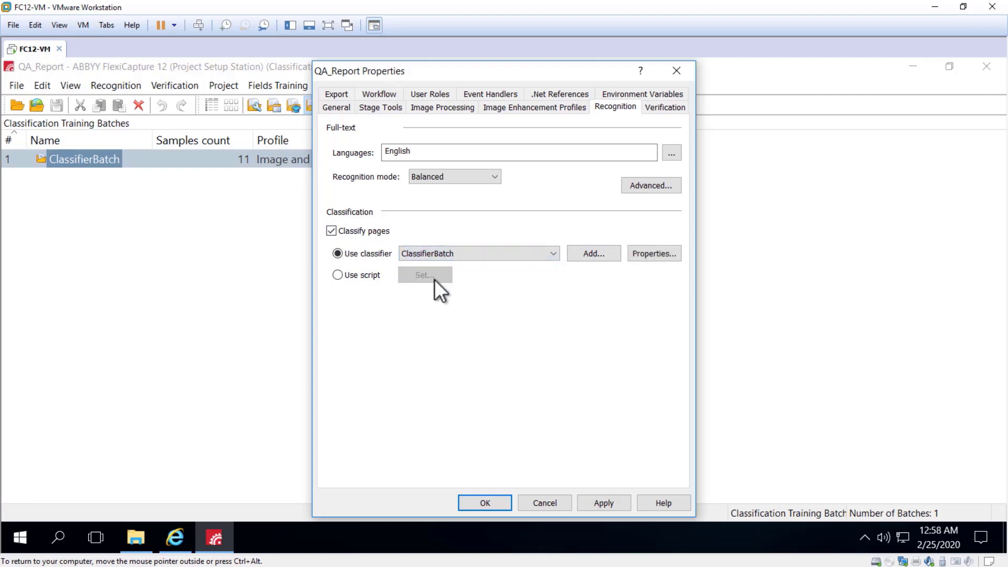
click(603, 502)
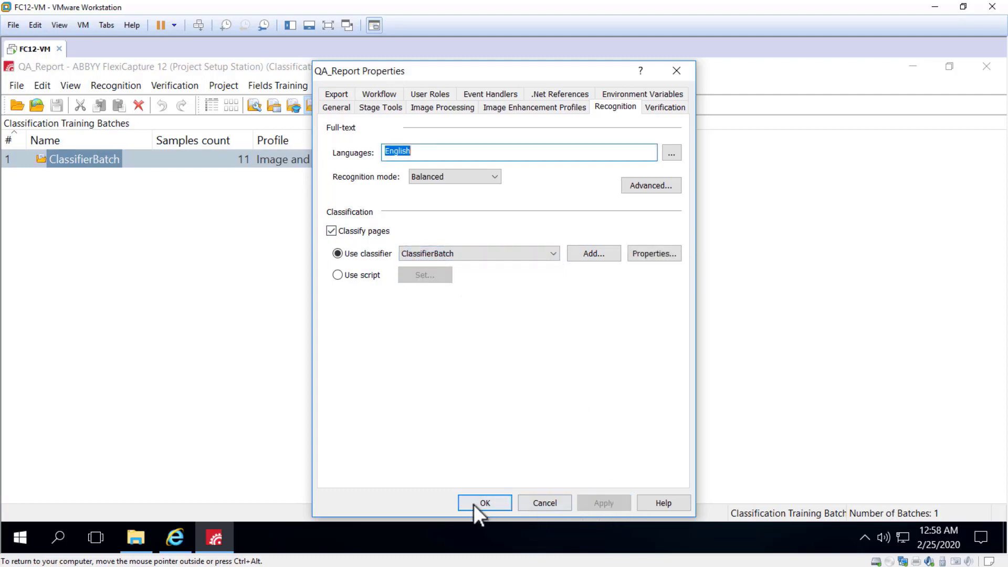